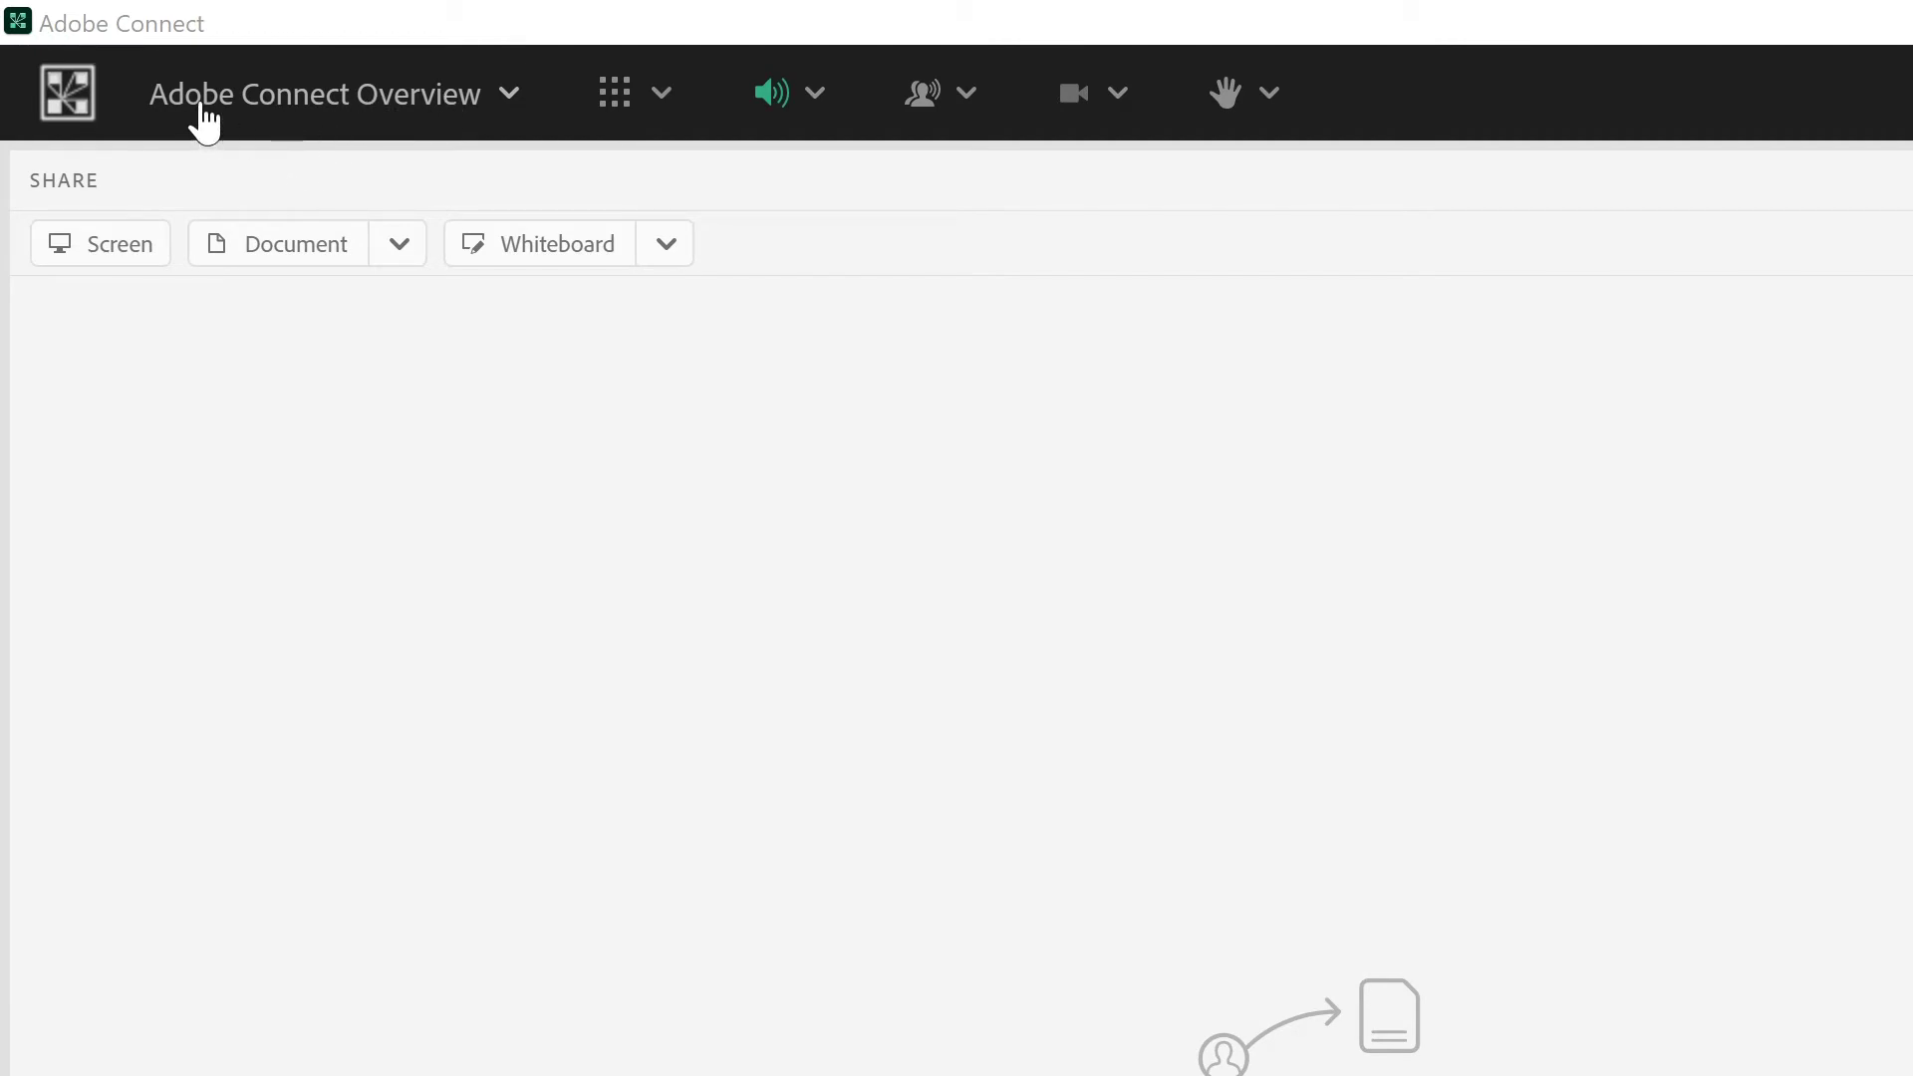
Step: Set the room background in Preferences to the custom image Virtual-Classroom from the computer's _AdobeConnect wallpaper folder, with Bottom Right alignment
{"action": "left_click", "coordinate": [486, 127]}
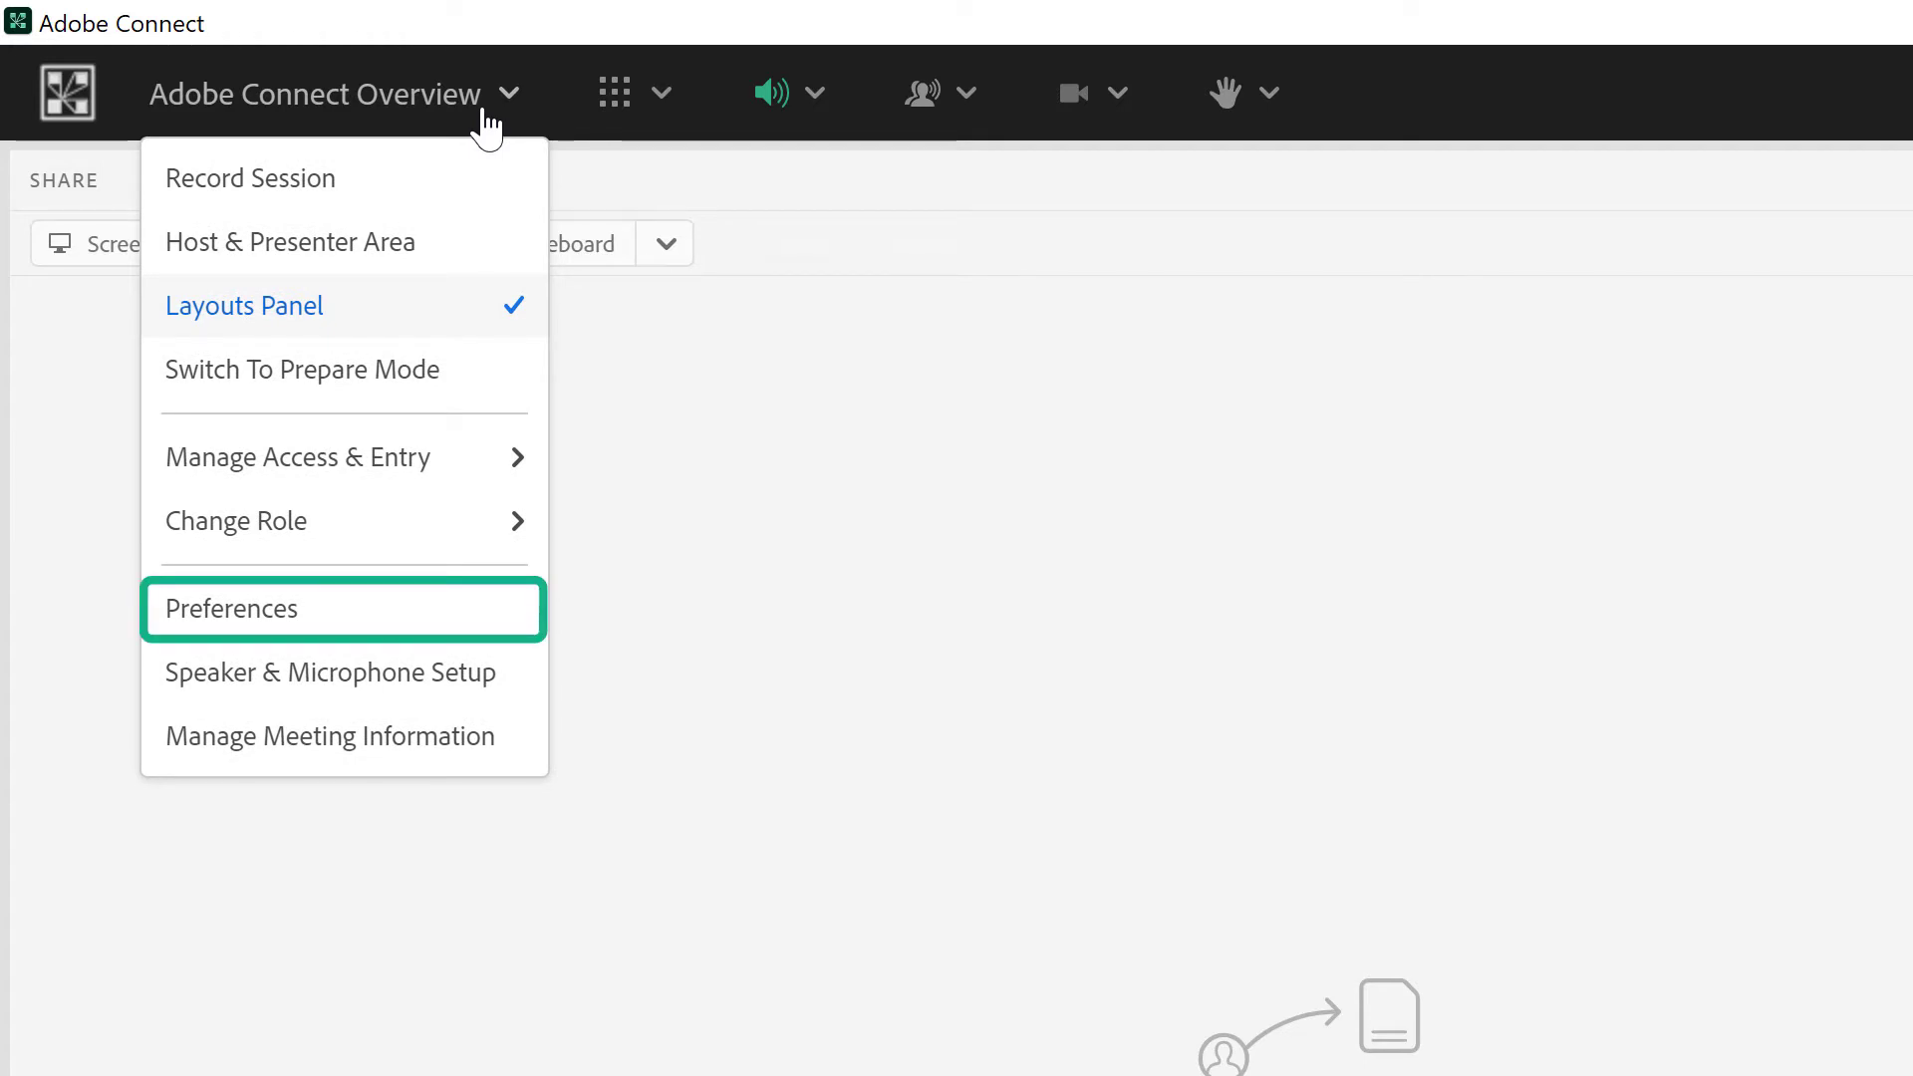
{"action": "left_click", "coordinate": [433, 636]}
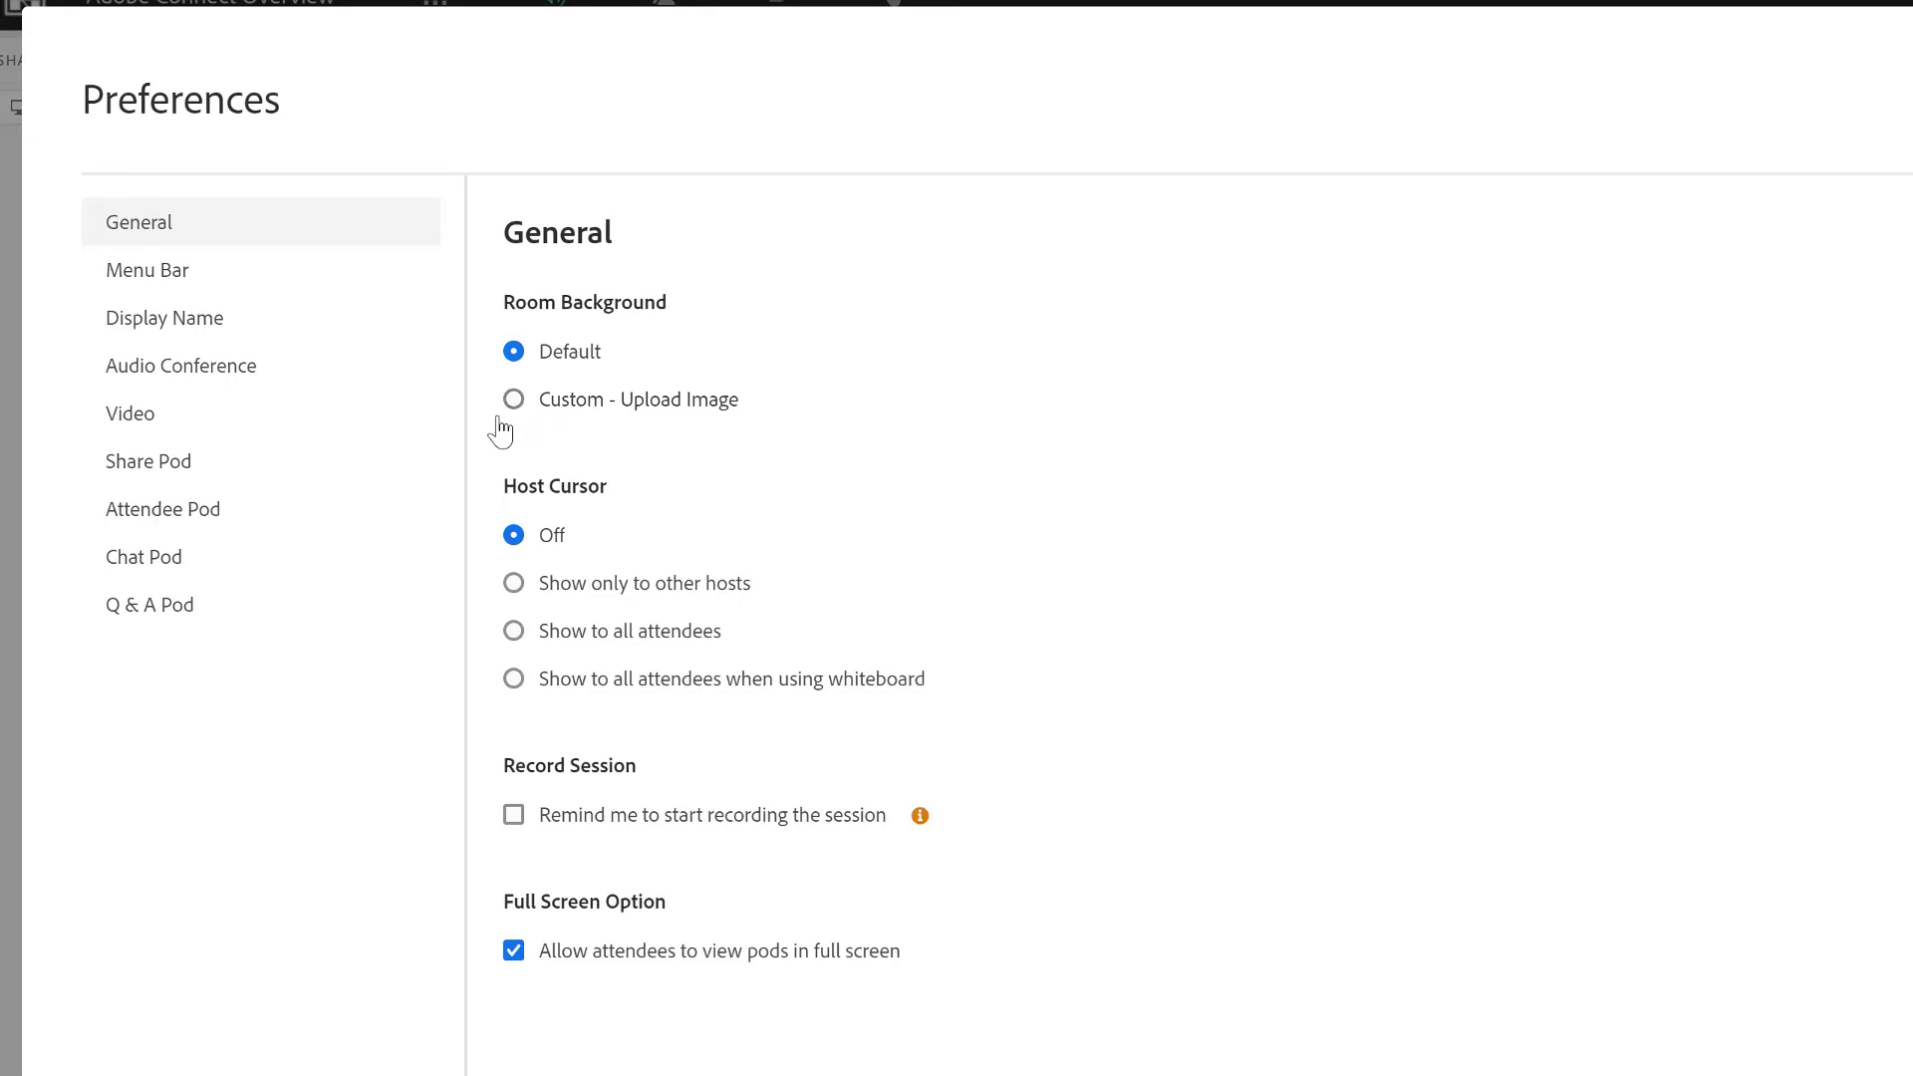
{"action": "left_click", "coordinate": [536, 400]}
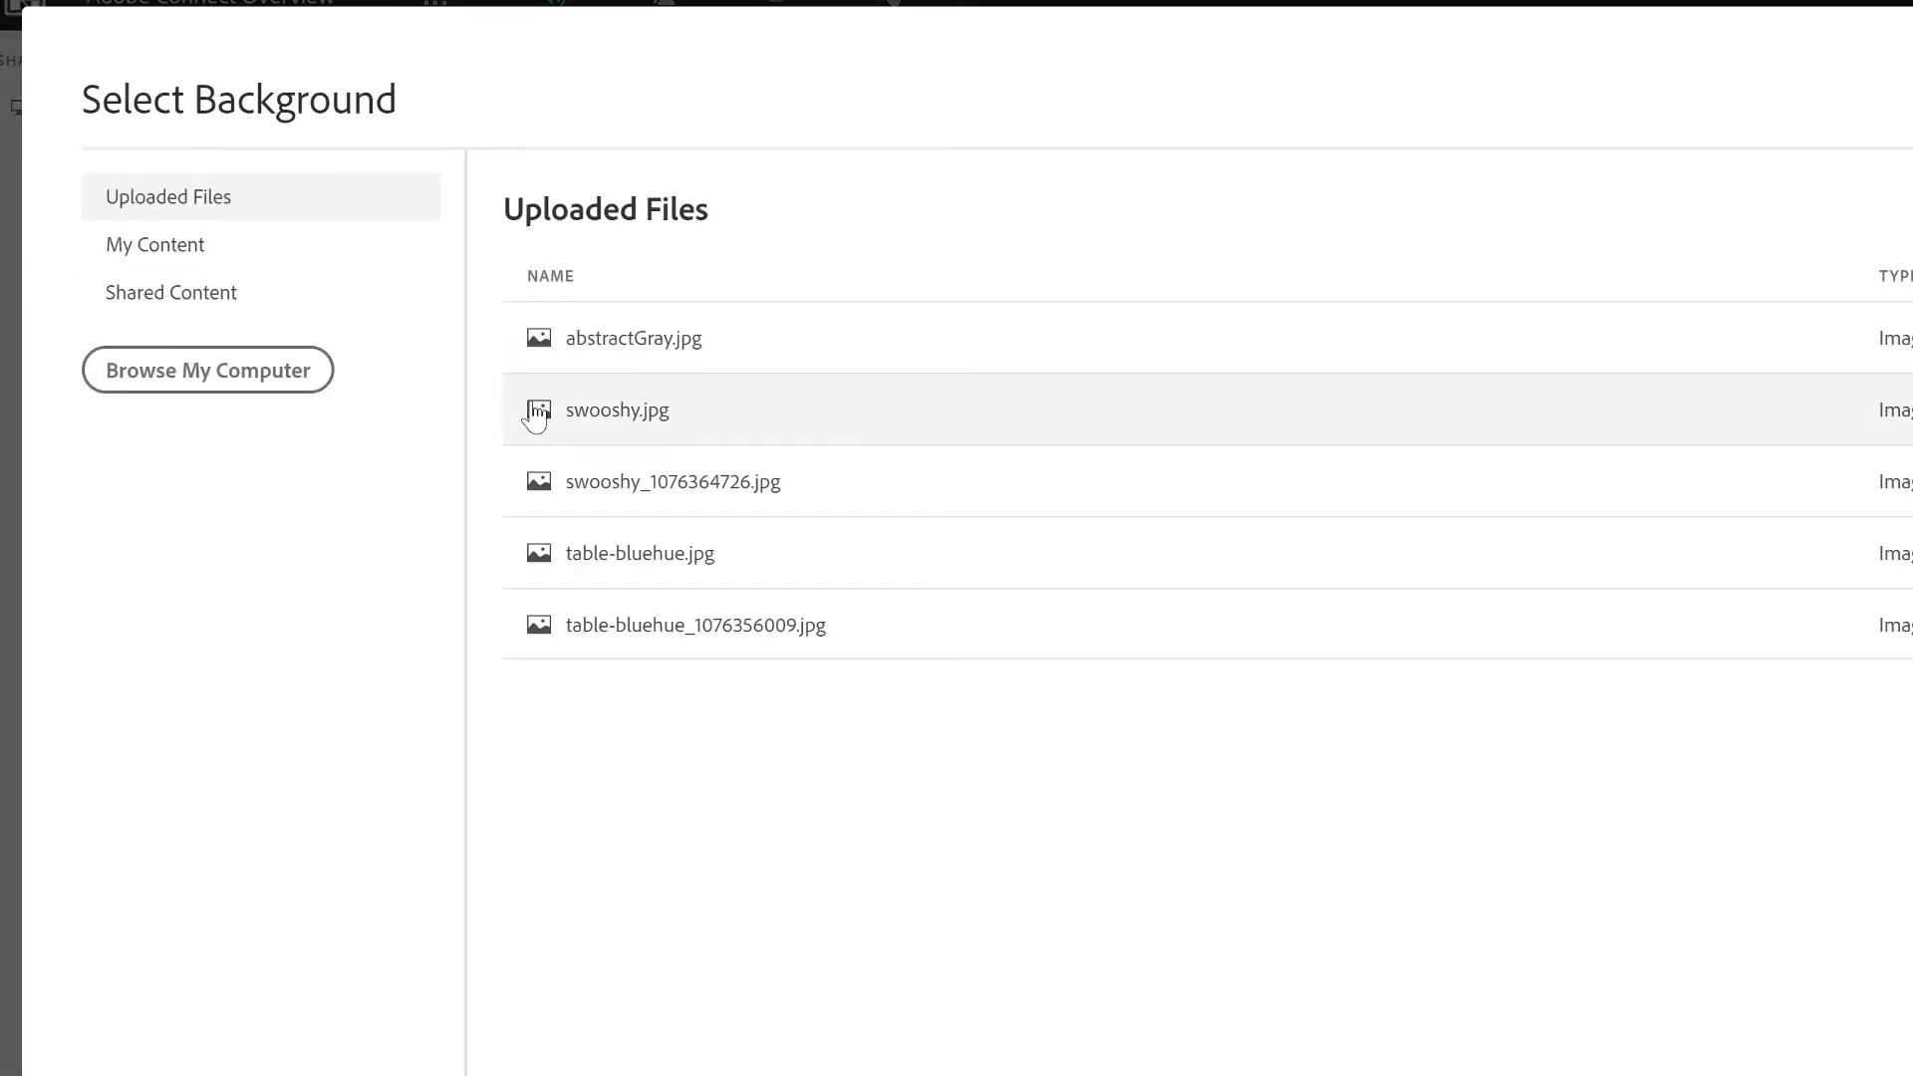
{"action": "left_click", "coordinate": [277, 384]}
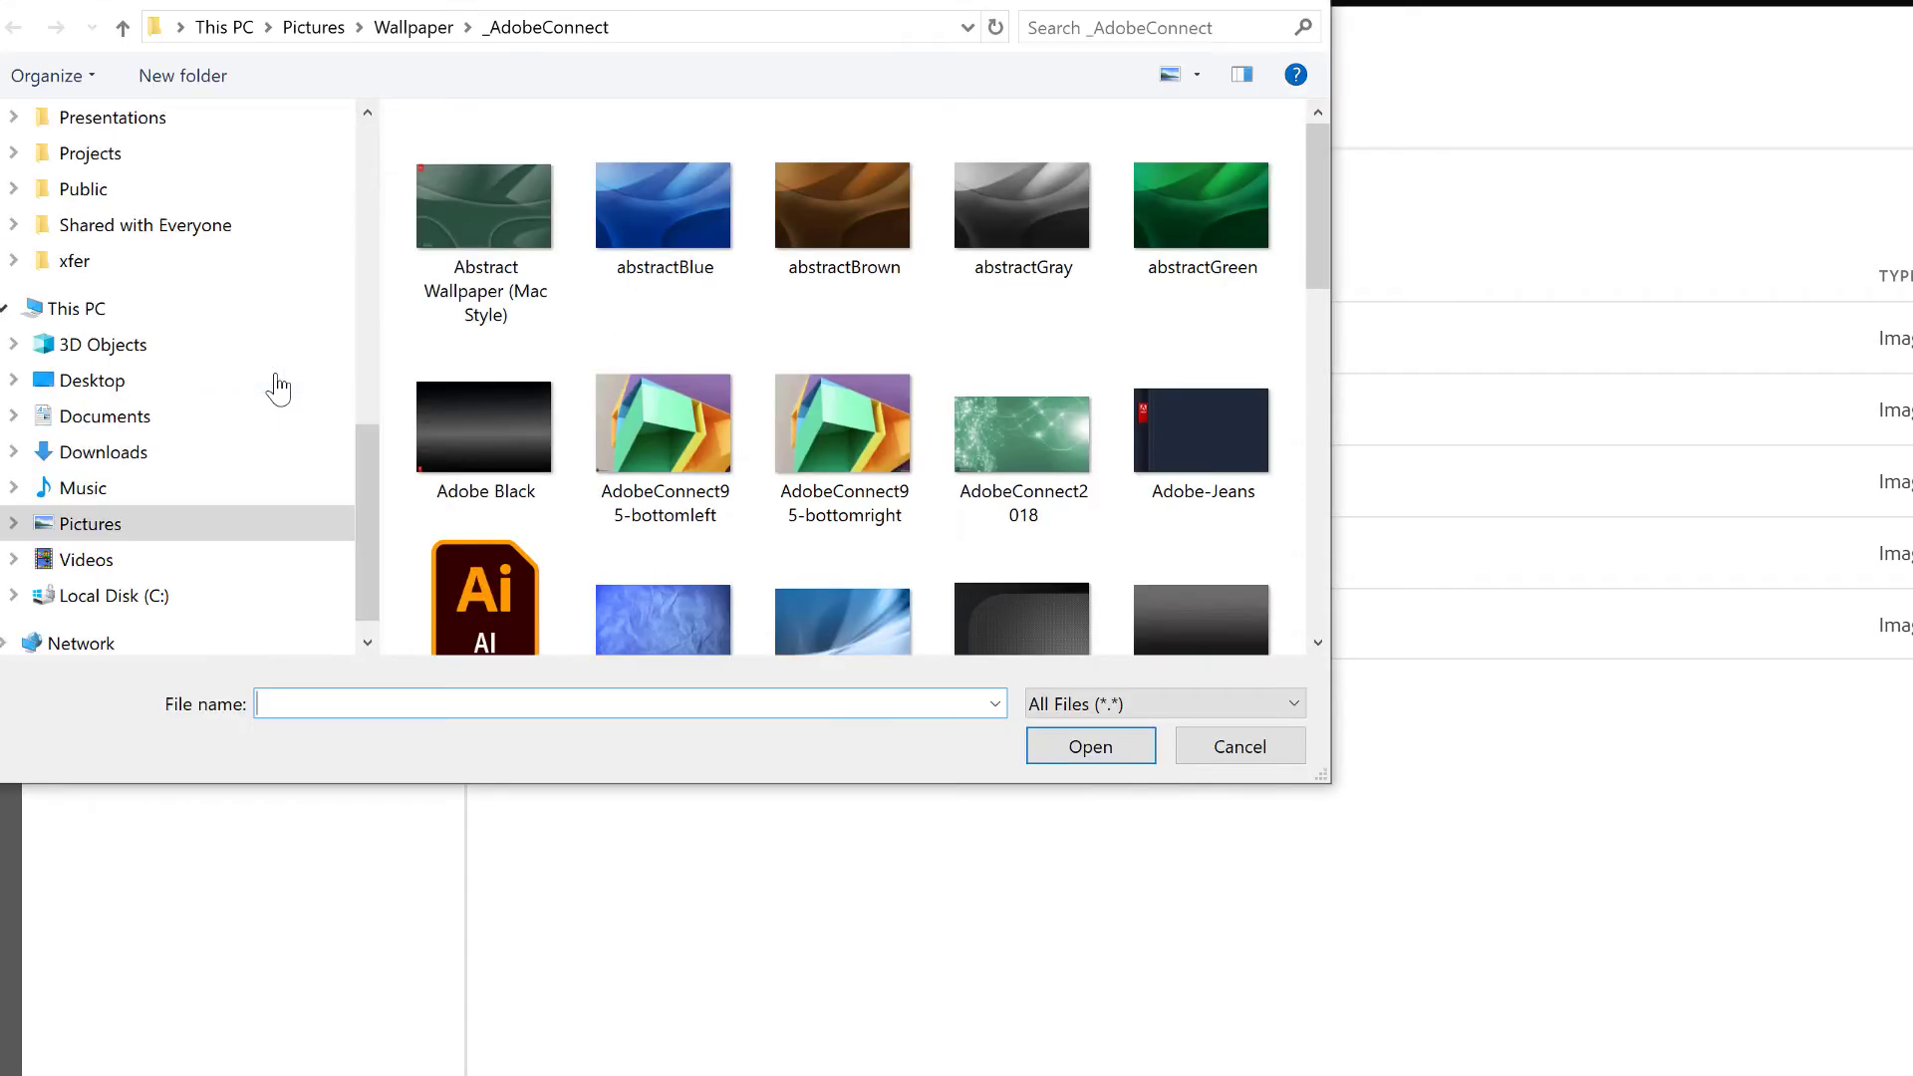
{"action": "scroll", "coordinate": [284, 384], "scroll_direction": "up", "scroll_amount": 1}
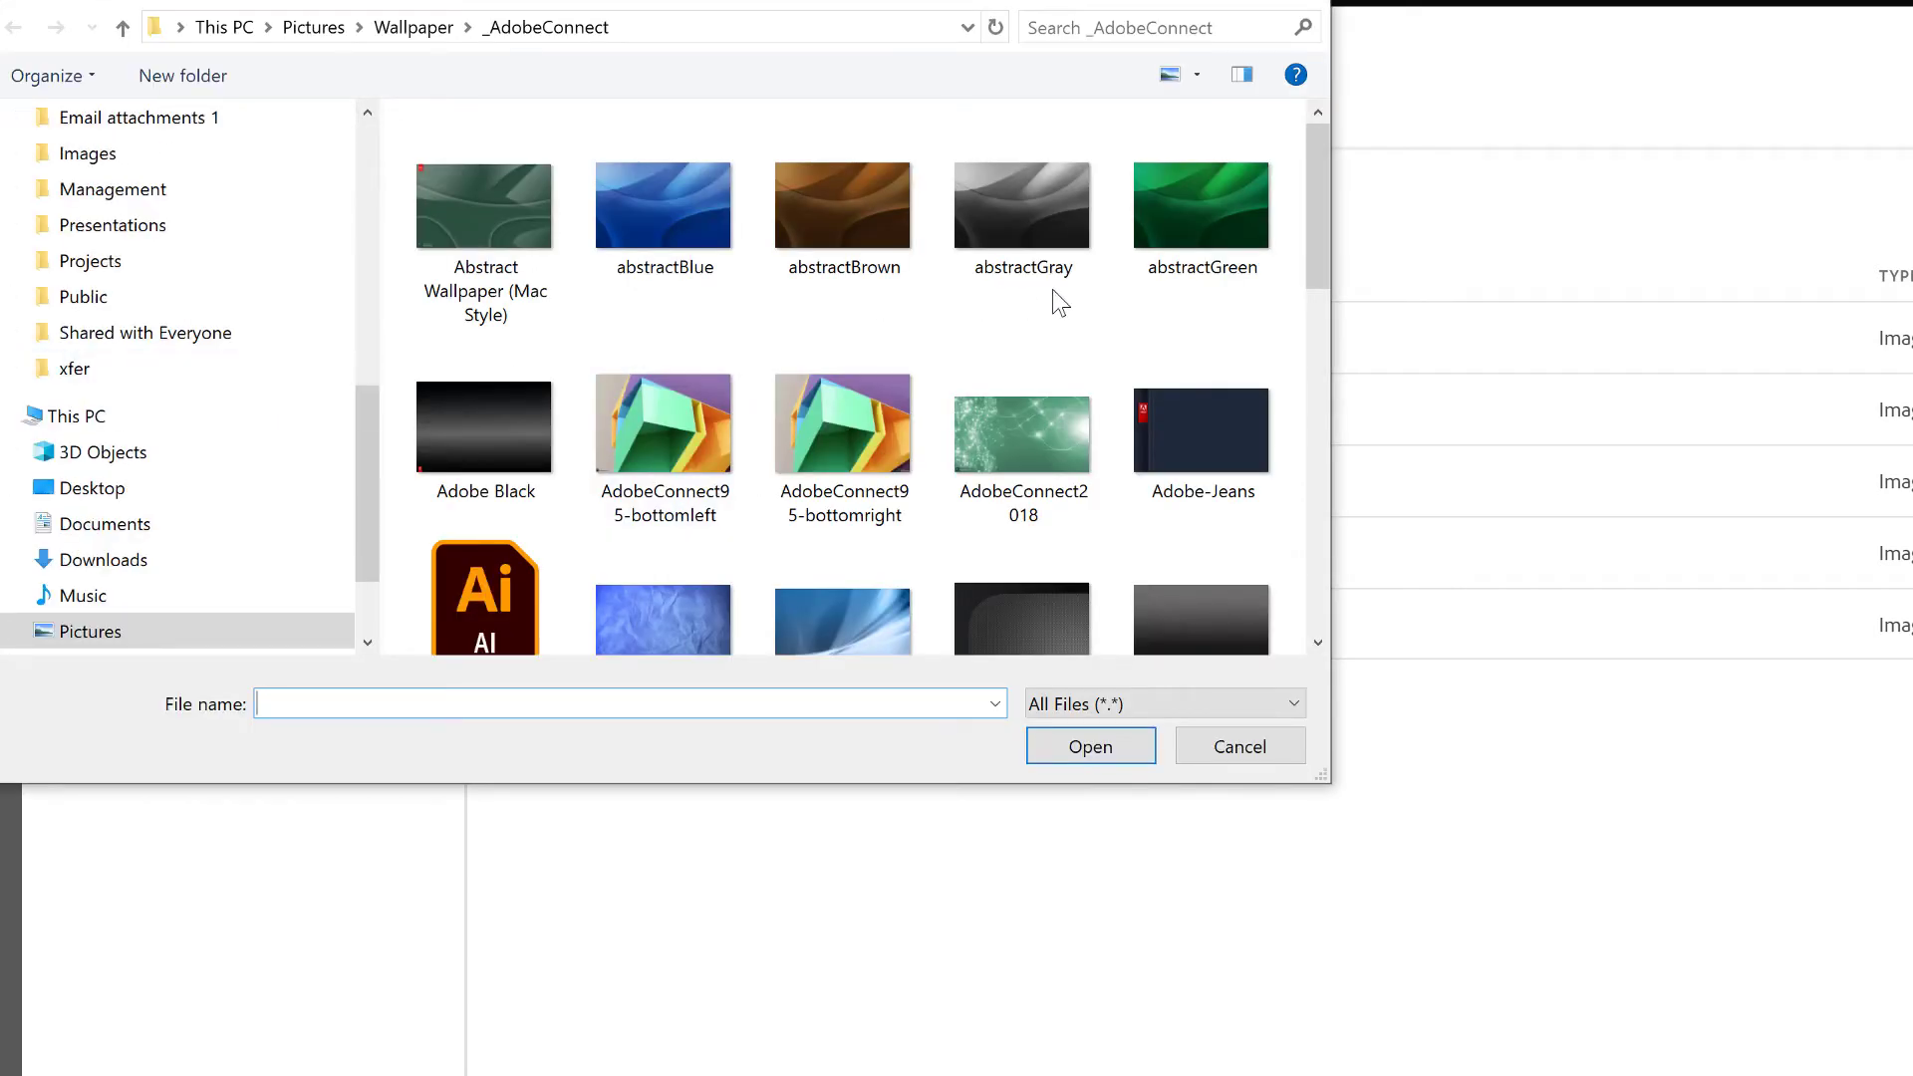
{"action": "scroll", "coordinate": [1155, 348], "scroll_direction": "down", "scroll_amount": 10}
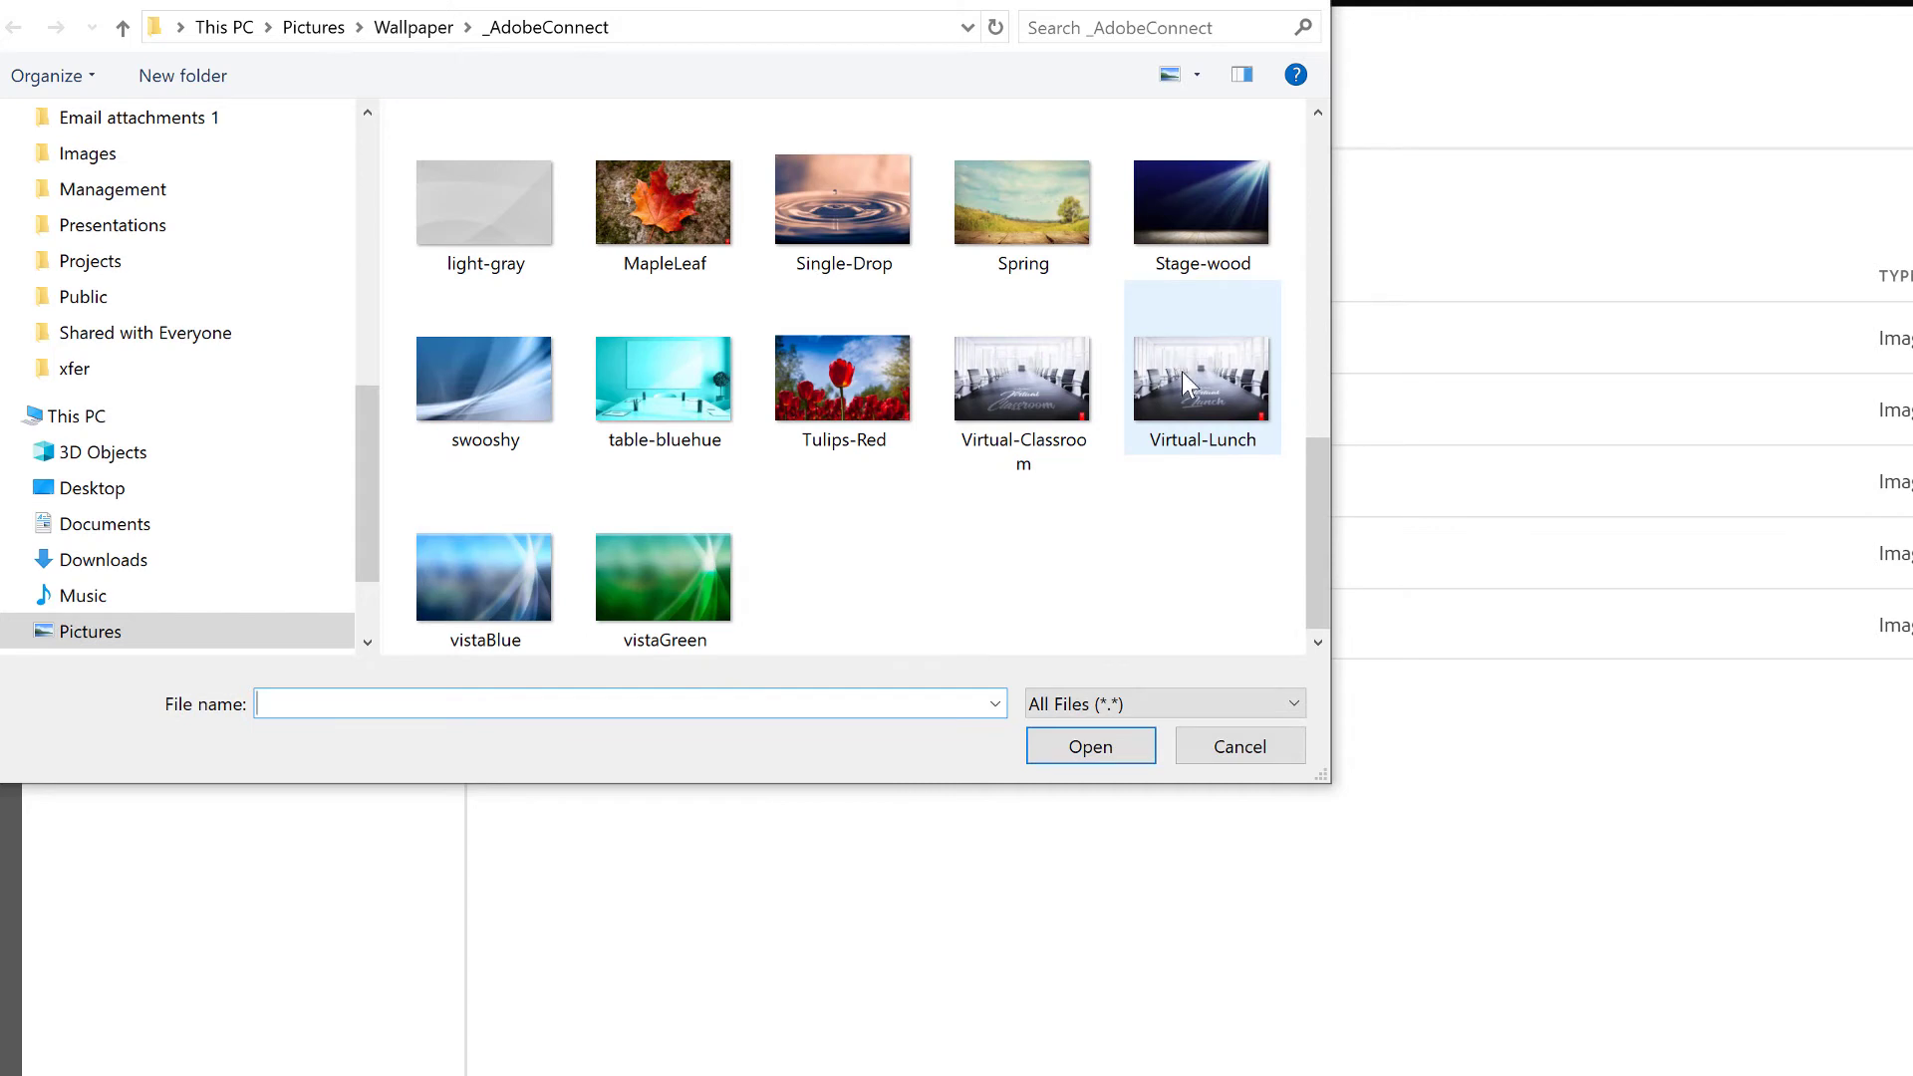
{"action": "left_click", "coordinate": [1060, 391]}
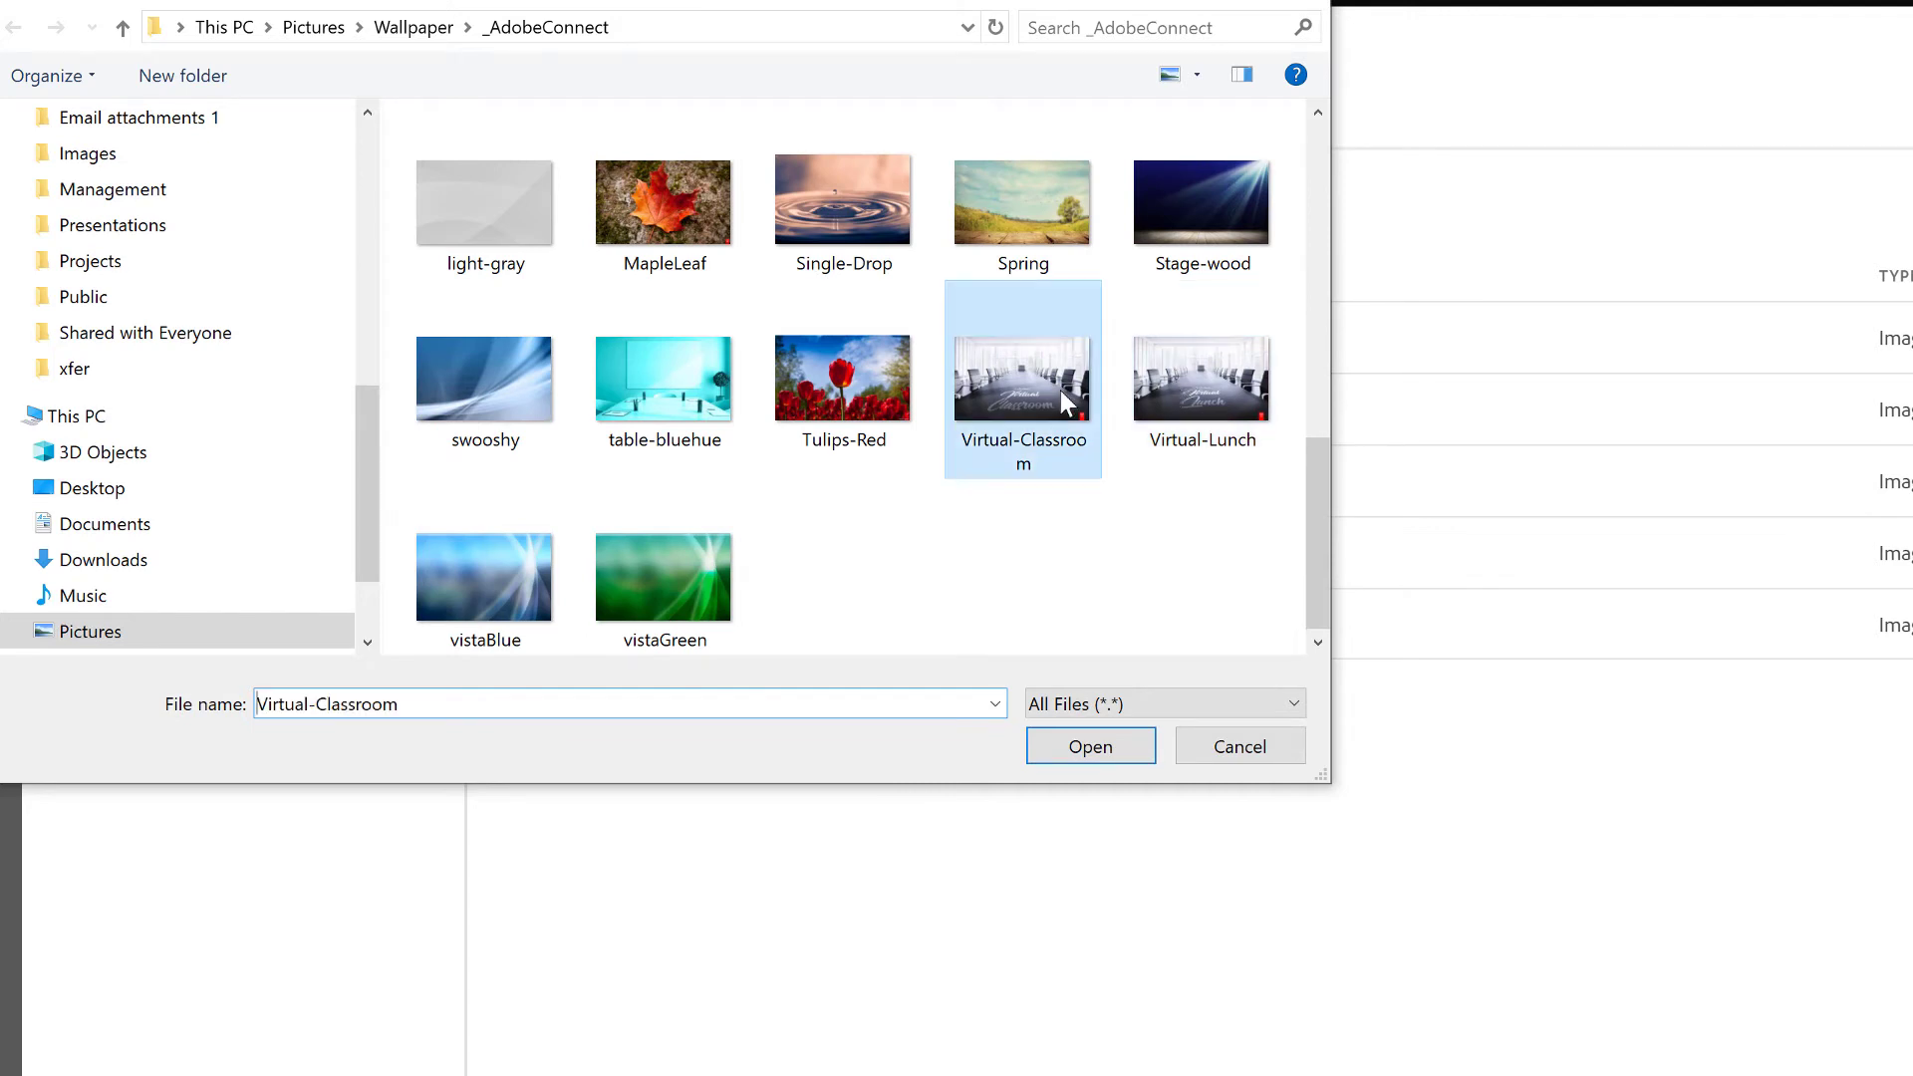
{"action": "left_click", "coordinate": [1085, 751]}
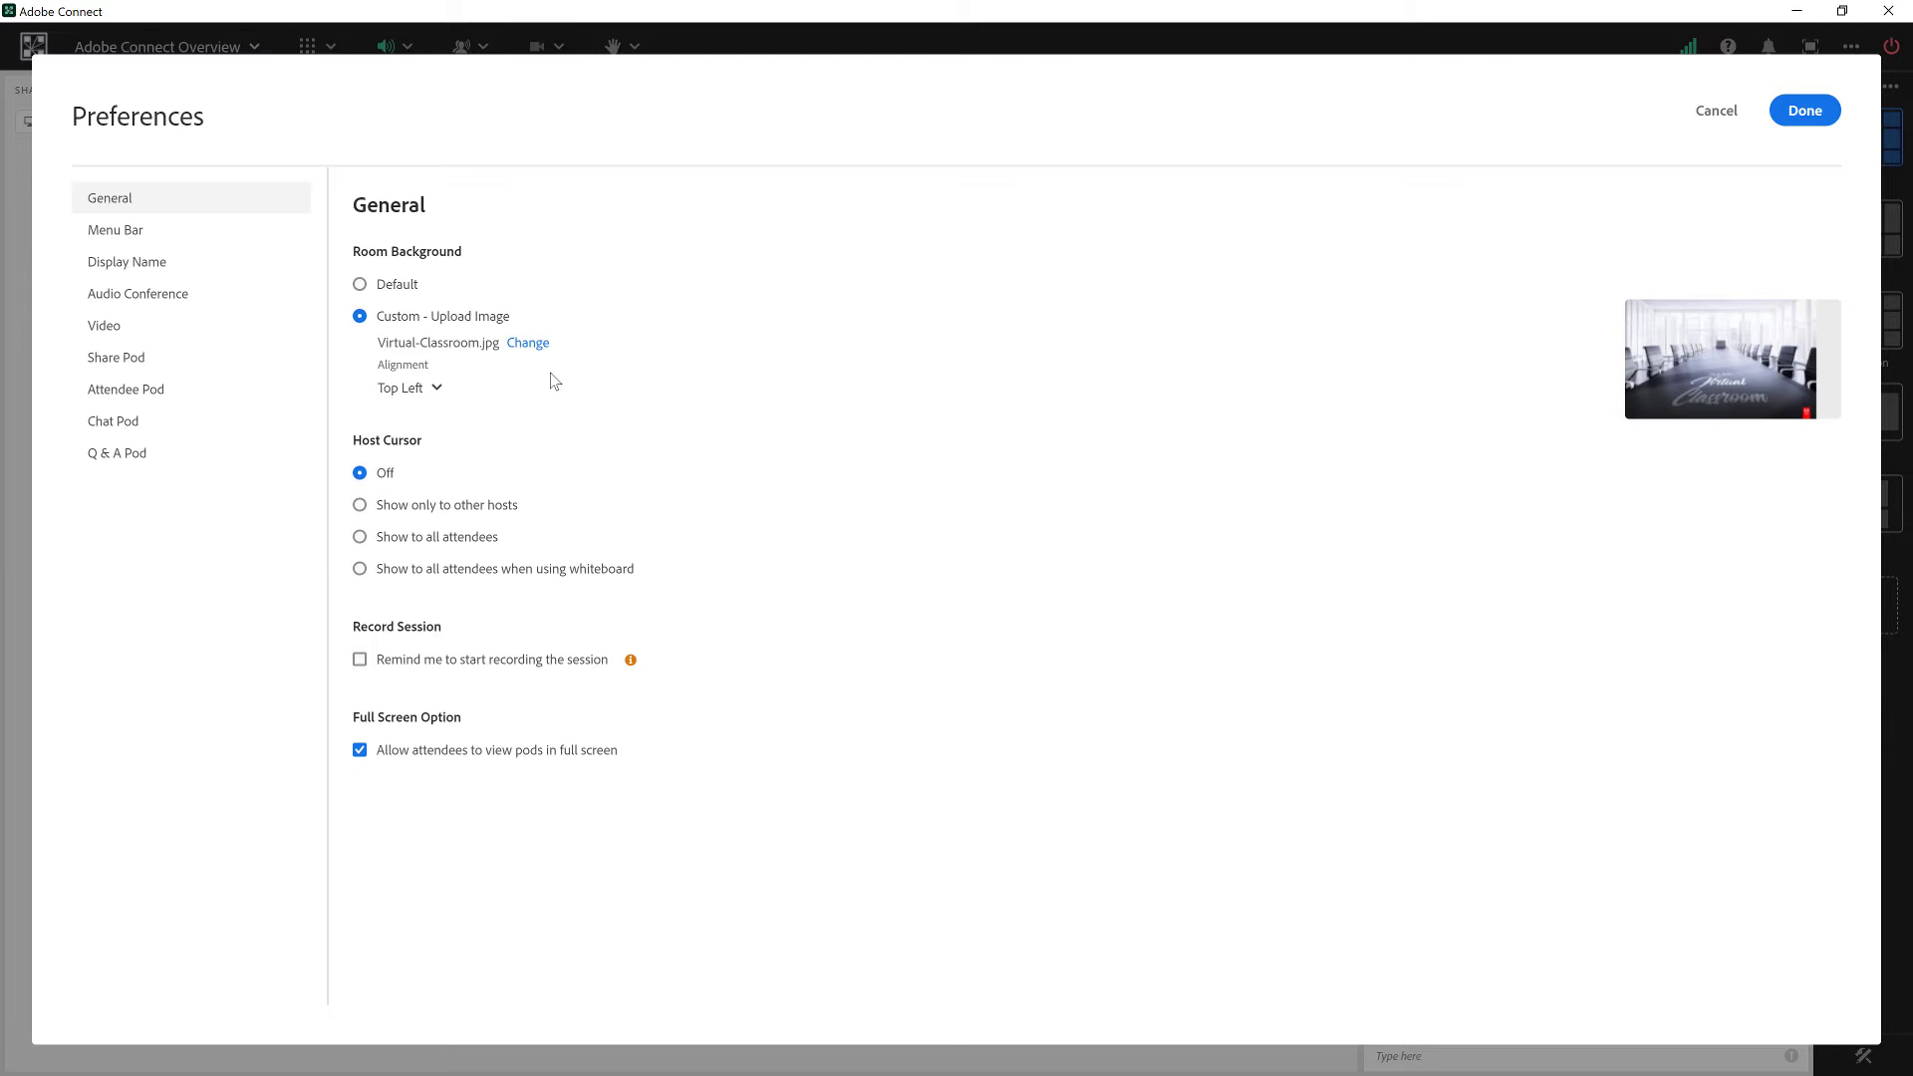
{"action": "left_click", "coordinate": [426, 390]}
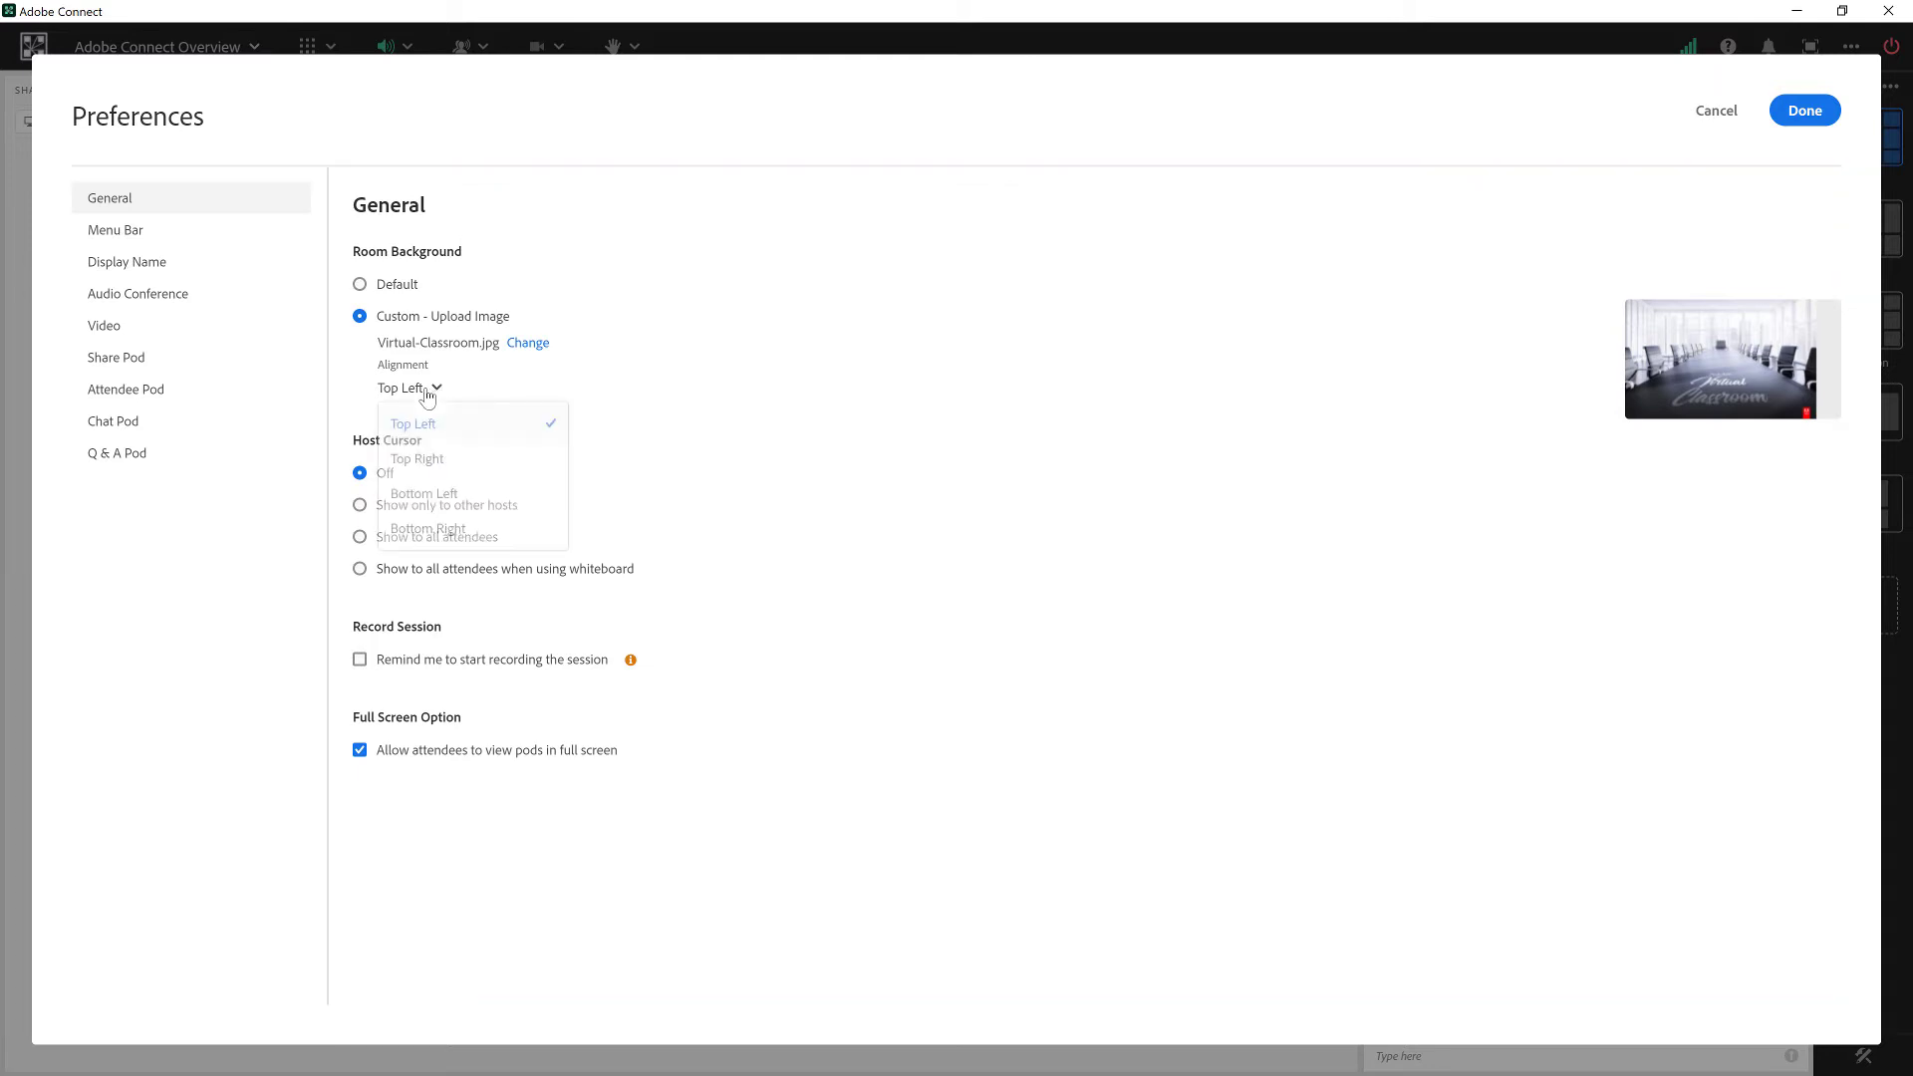
{"action": "left_click", "coordinate": [473, 531]}
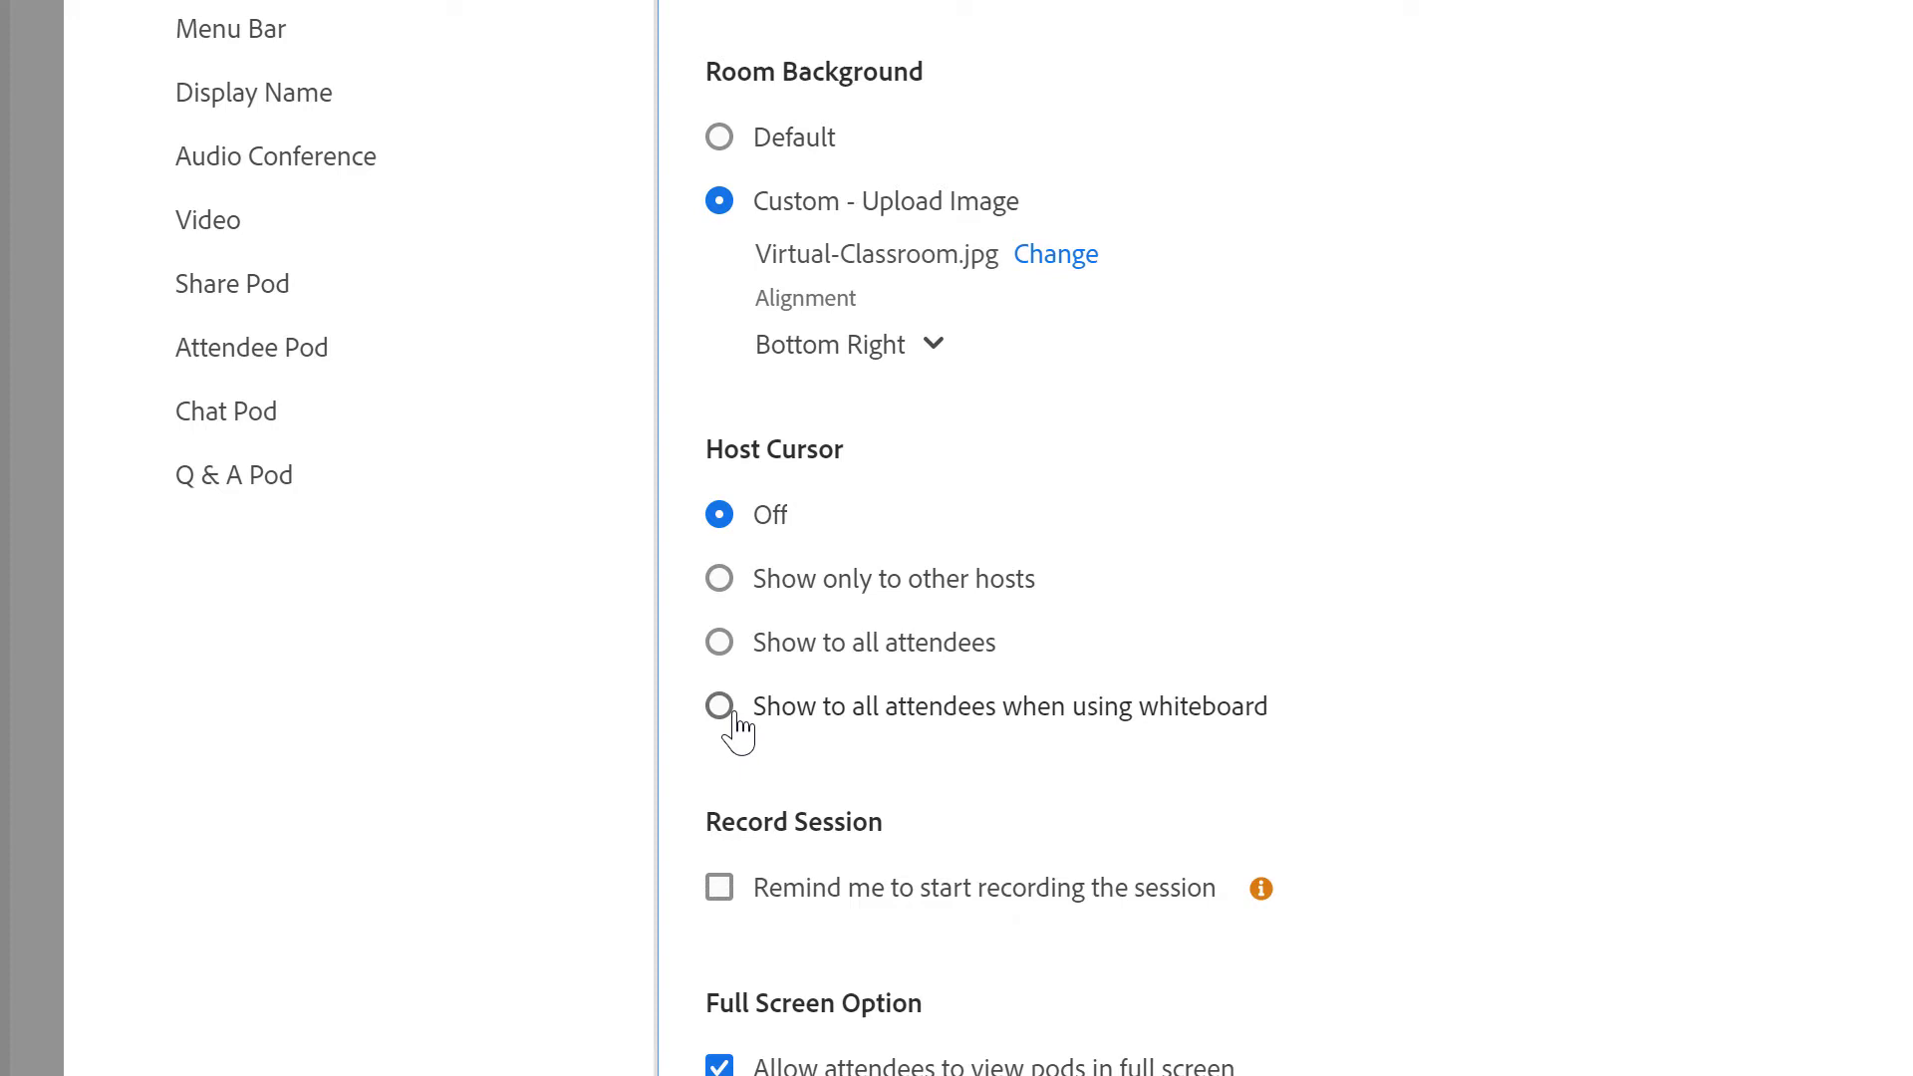
Step: Switch the reminder to start recording the session on and back off
{"action": "left_click", "coordinate": [735, 893]}
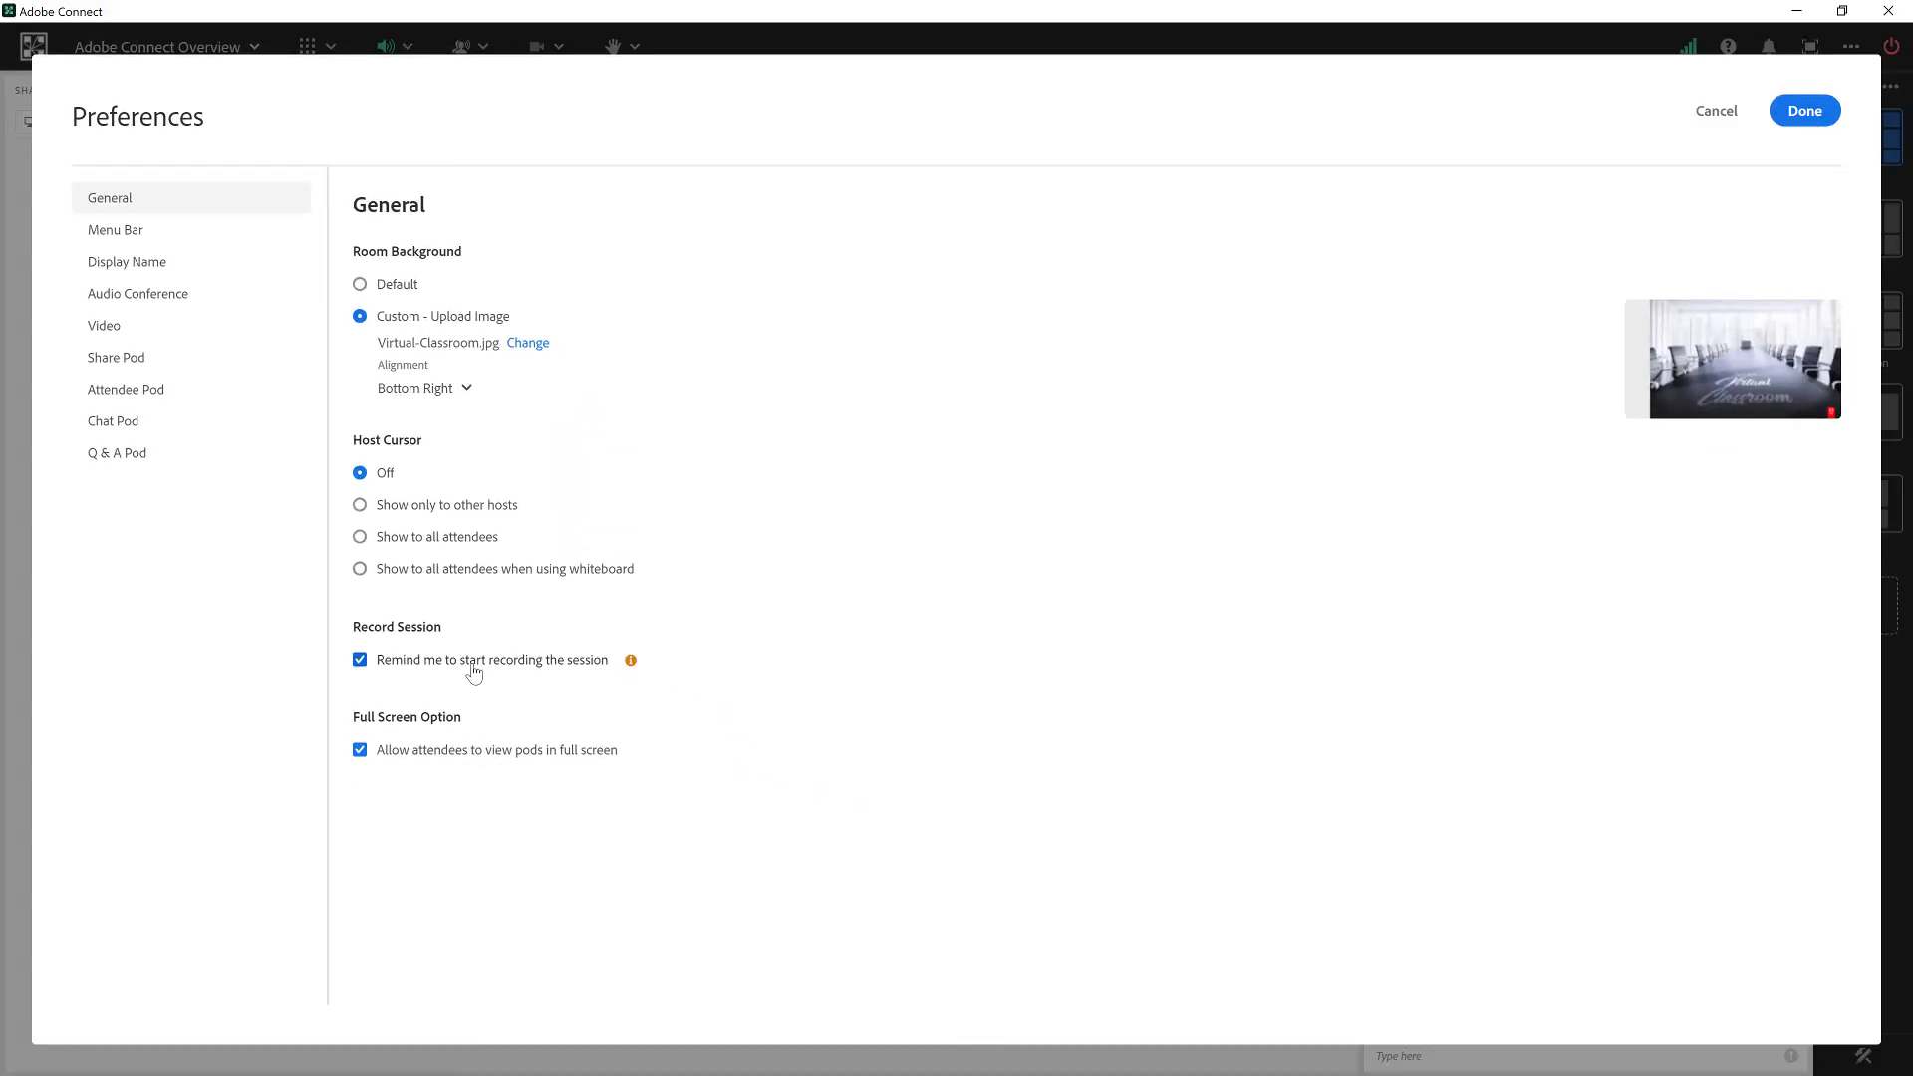
{"action": "left_click", "coordinate": [473, 673]}
Step: Review the Menu Bar preferences, including the notification timer choices, and the Display Name format options
{"action": "left_click", "coordinate": [110, 231]}
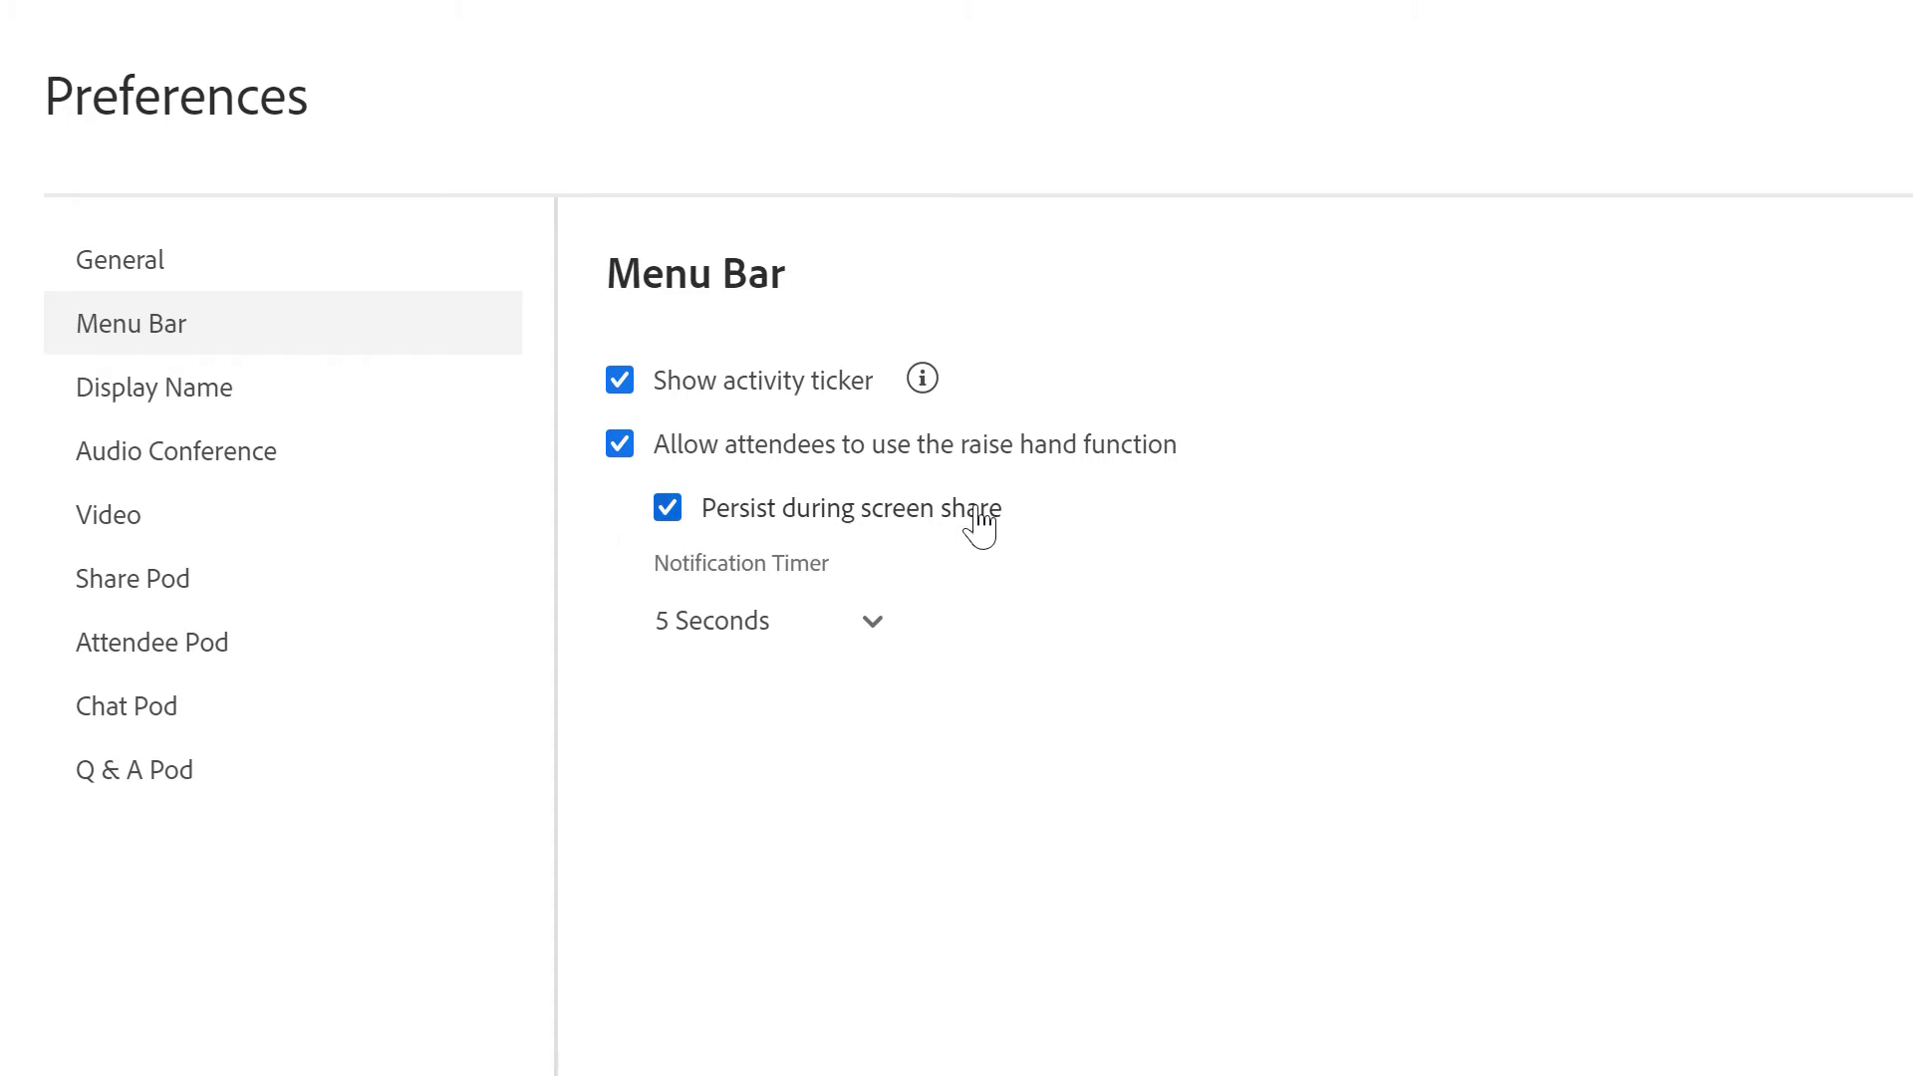
{"action": "left_click", "coordinate": [865, 633]}
{"action": "left_click", "coordinate": [1145, 611]}
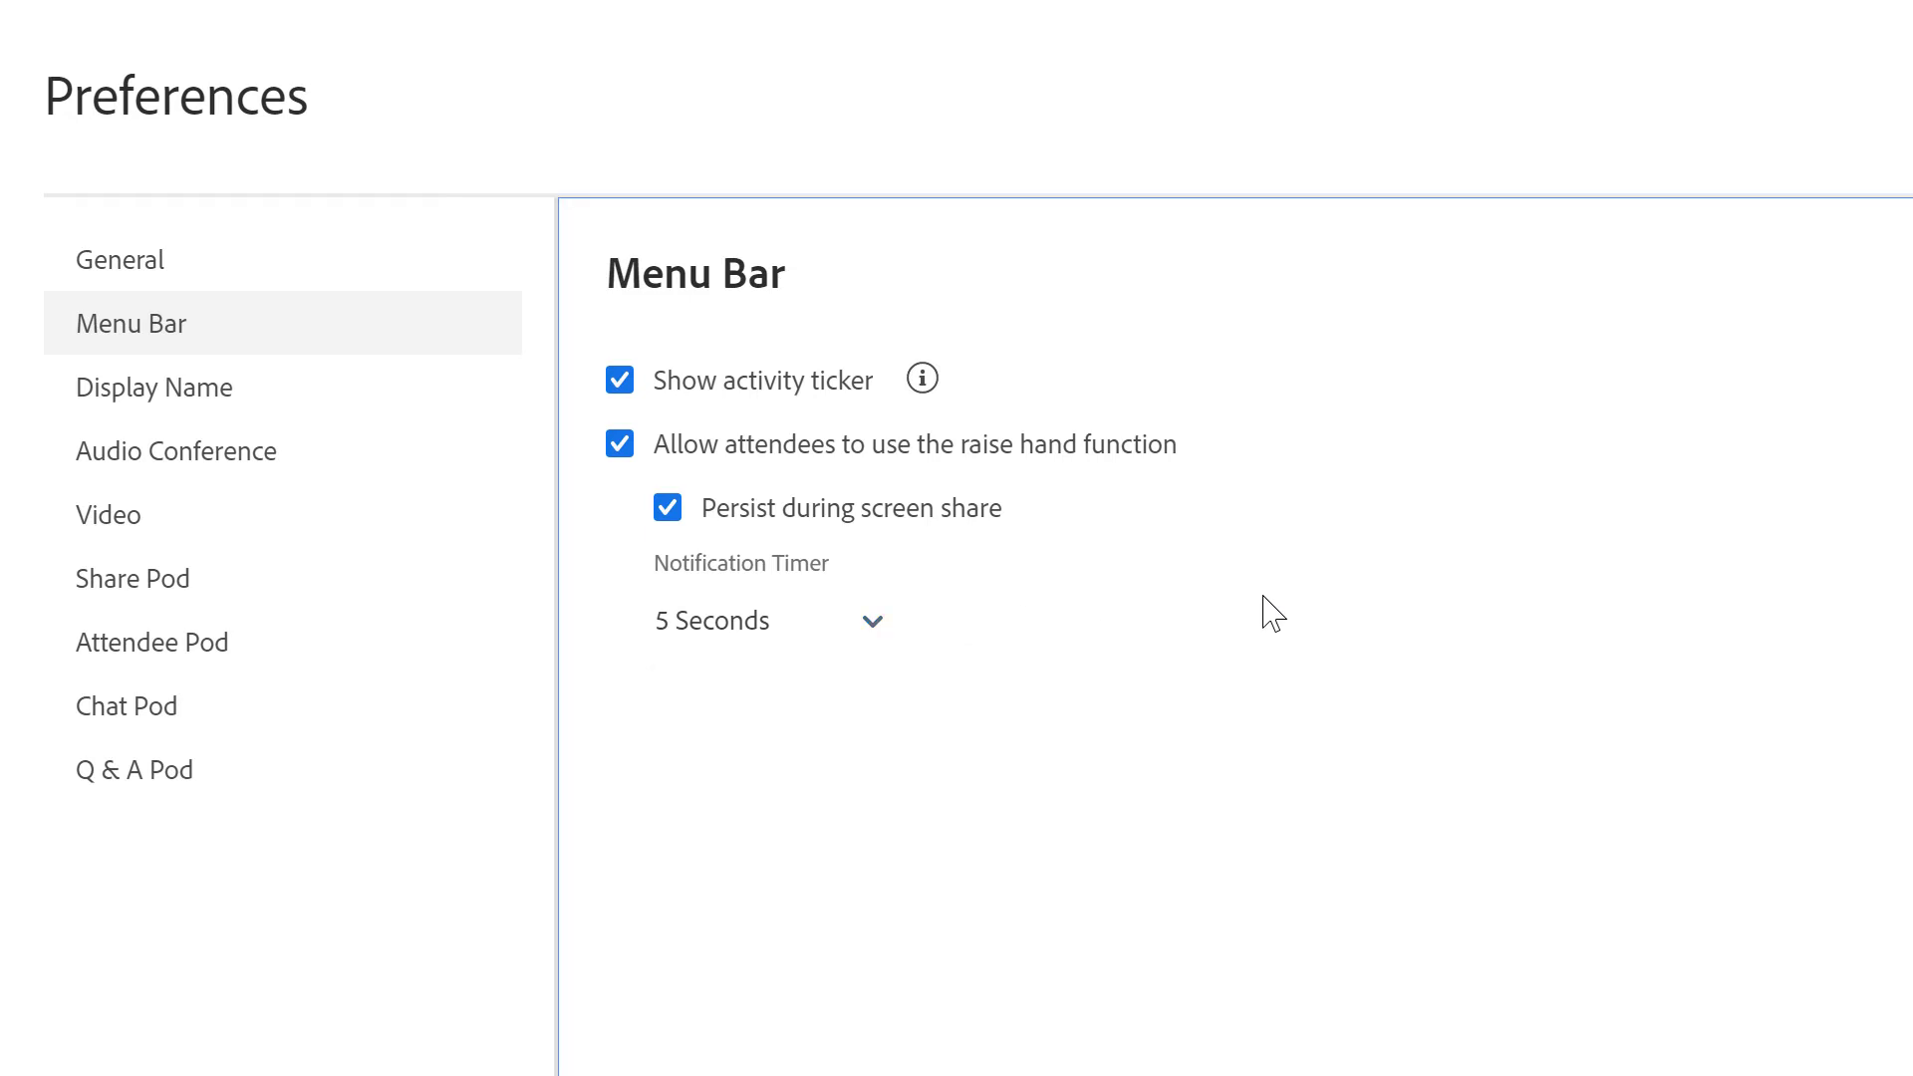
{"action": "left_click", "coordinate": [296, 384]}
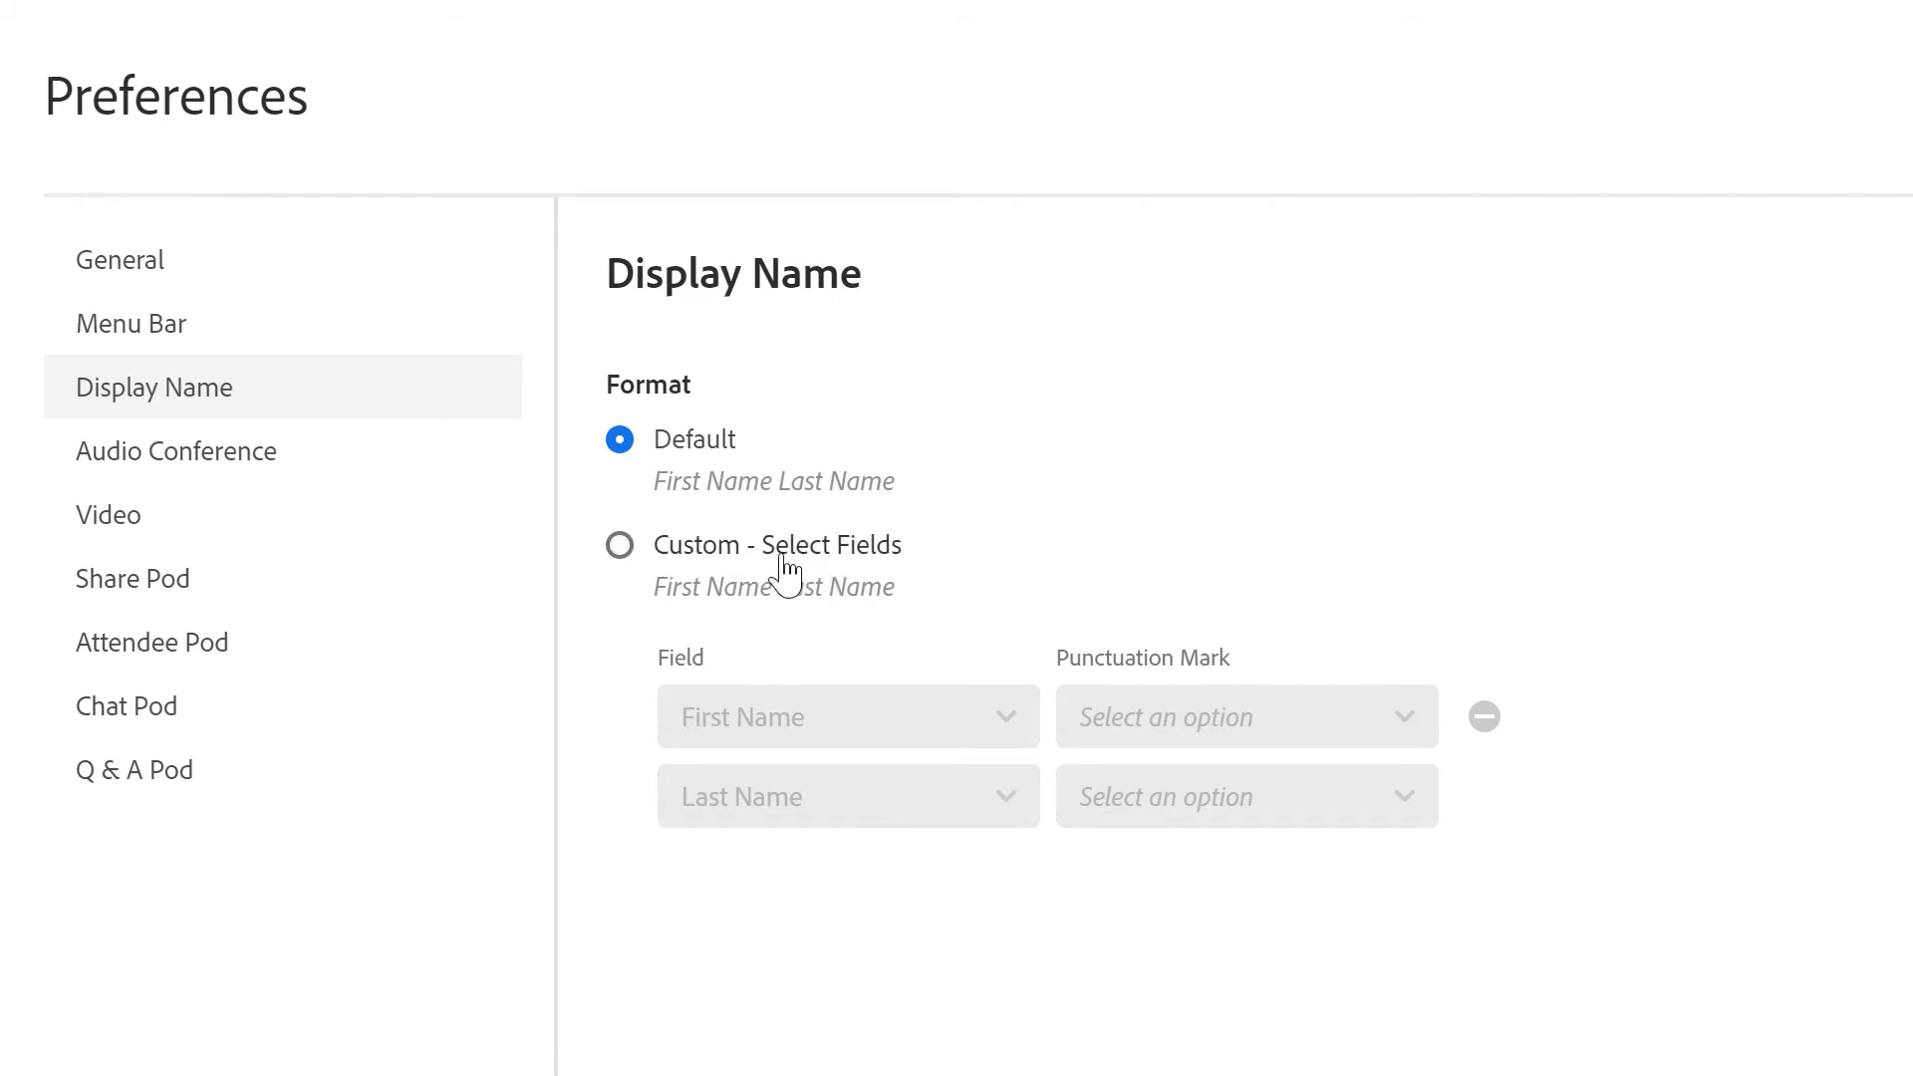
Step: Set the audio conference profile to the MeetingOne account, save it, and allow participants to use their microphone
{"action": "left_click", "coordinate": [349, 466]}
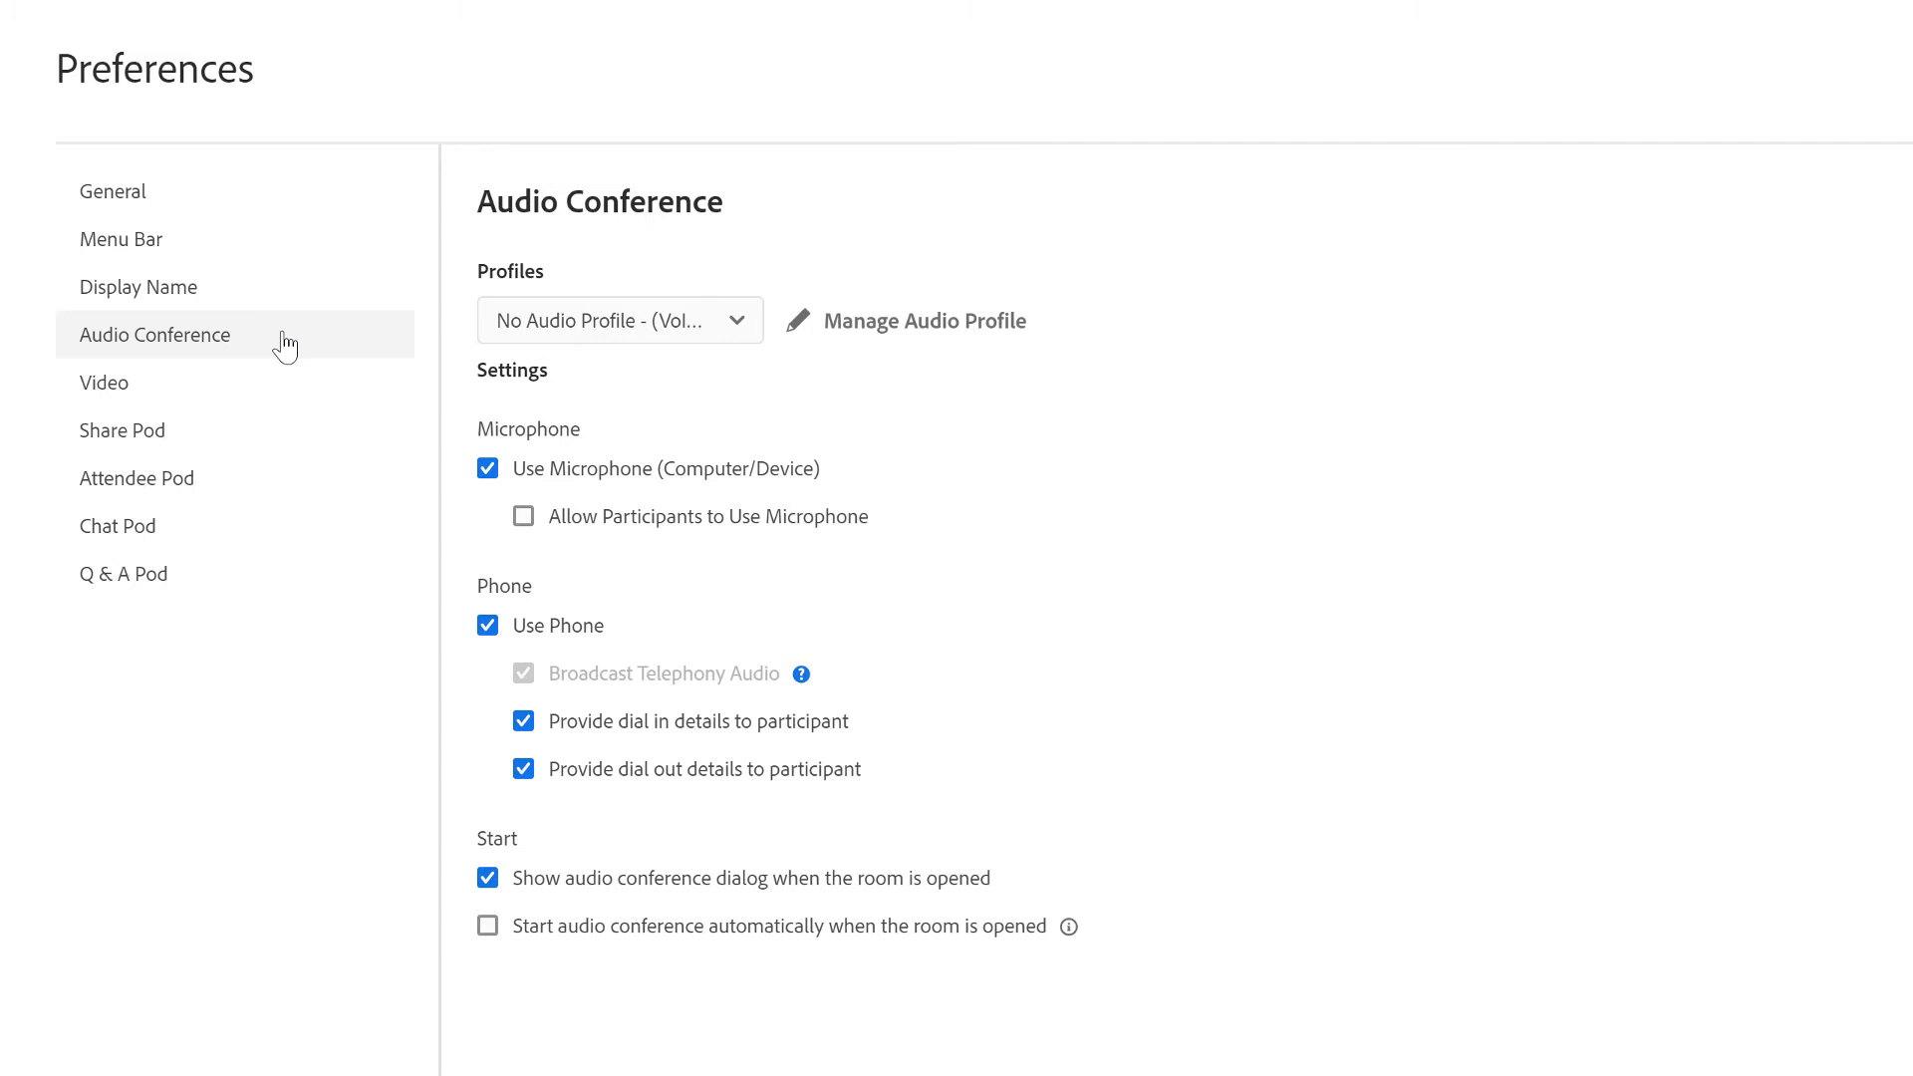
{"action": "left_click", "coordinate": [582, 317]}
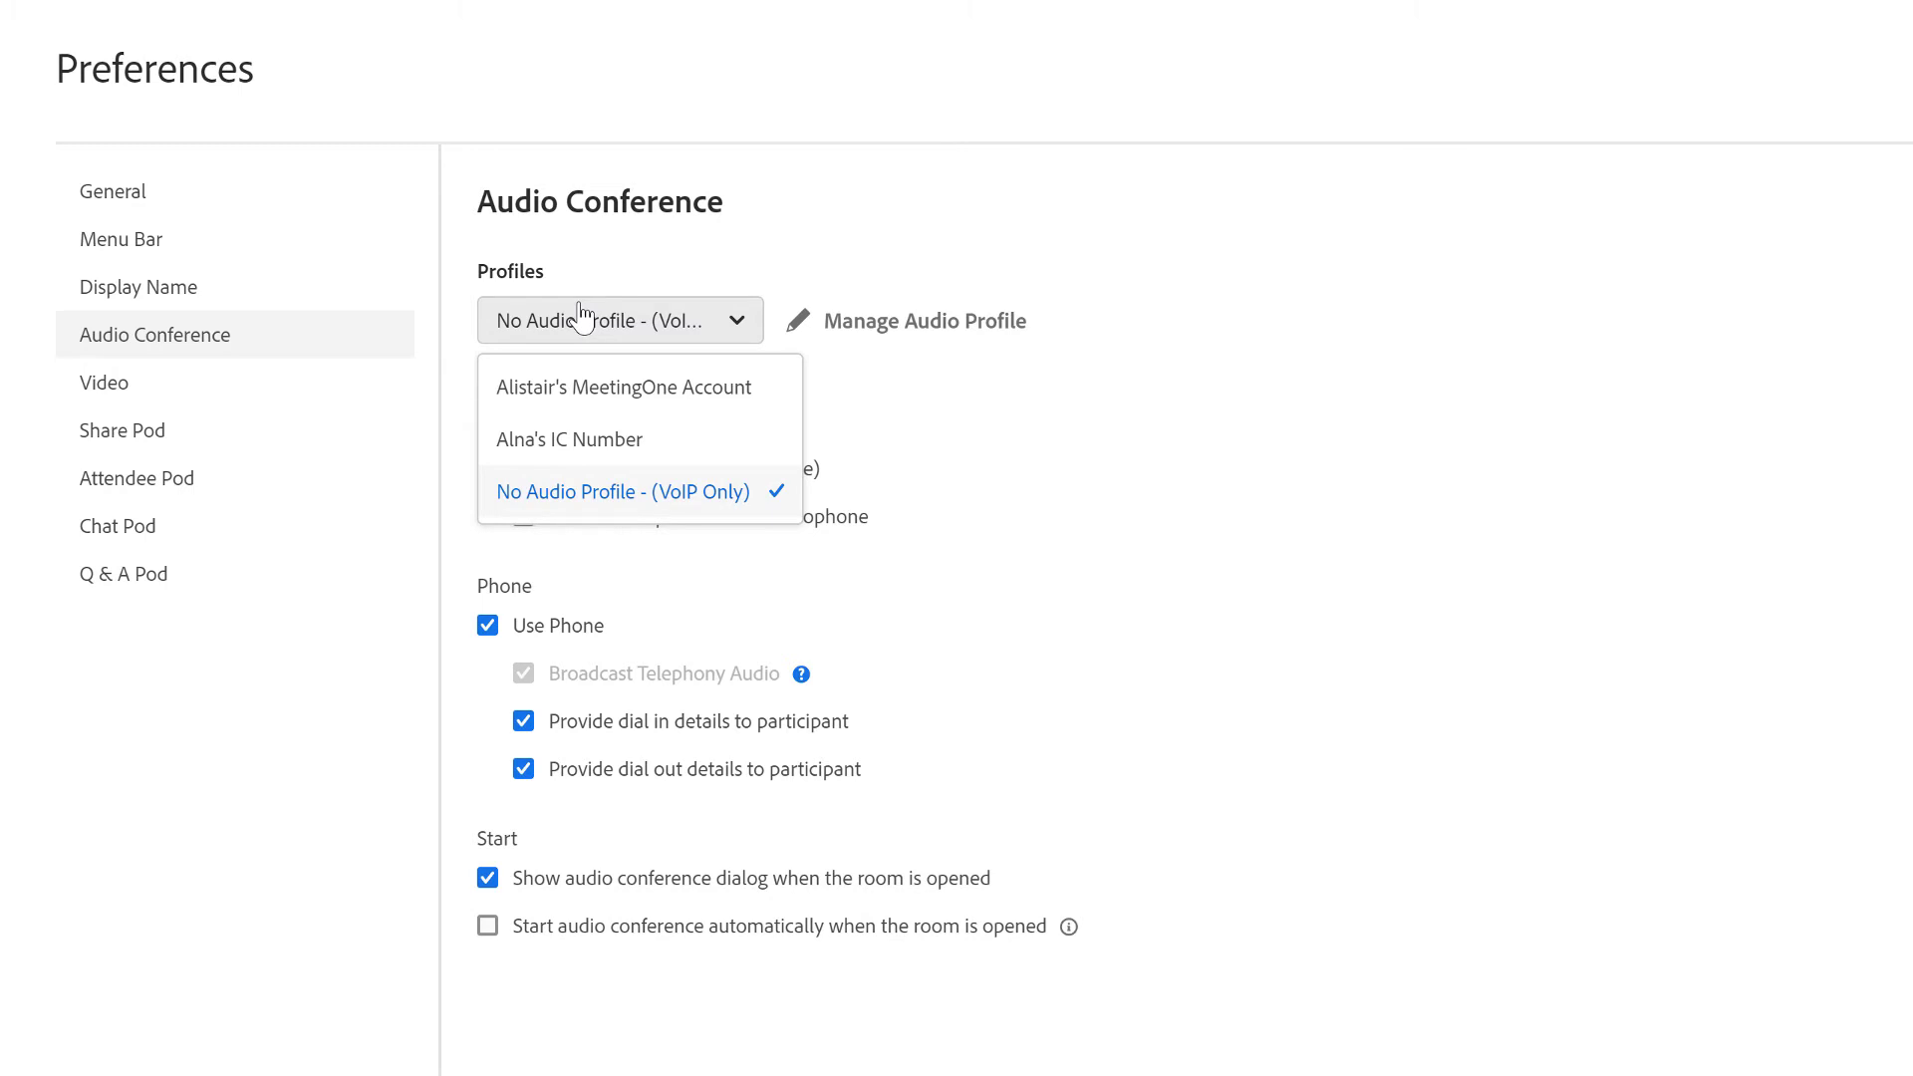
{"action": "left_click", "coordinate": [643, 387]}
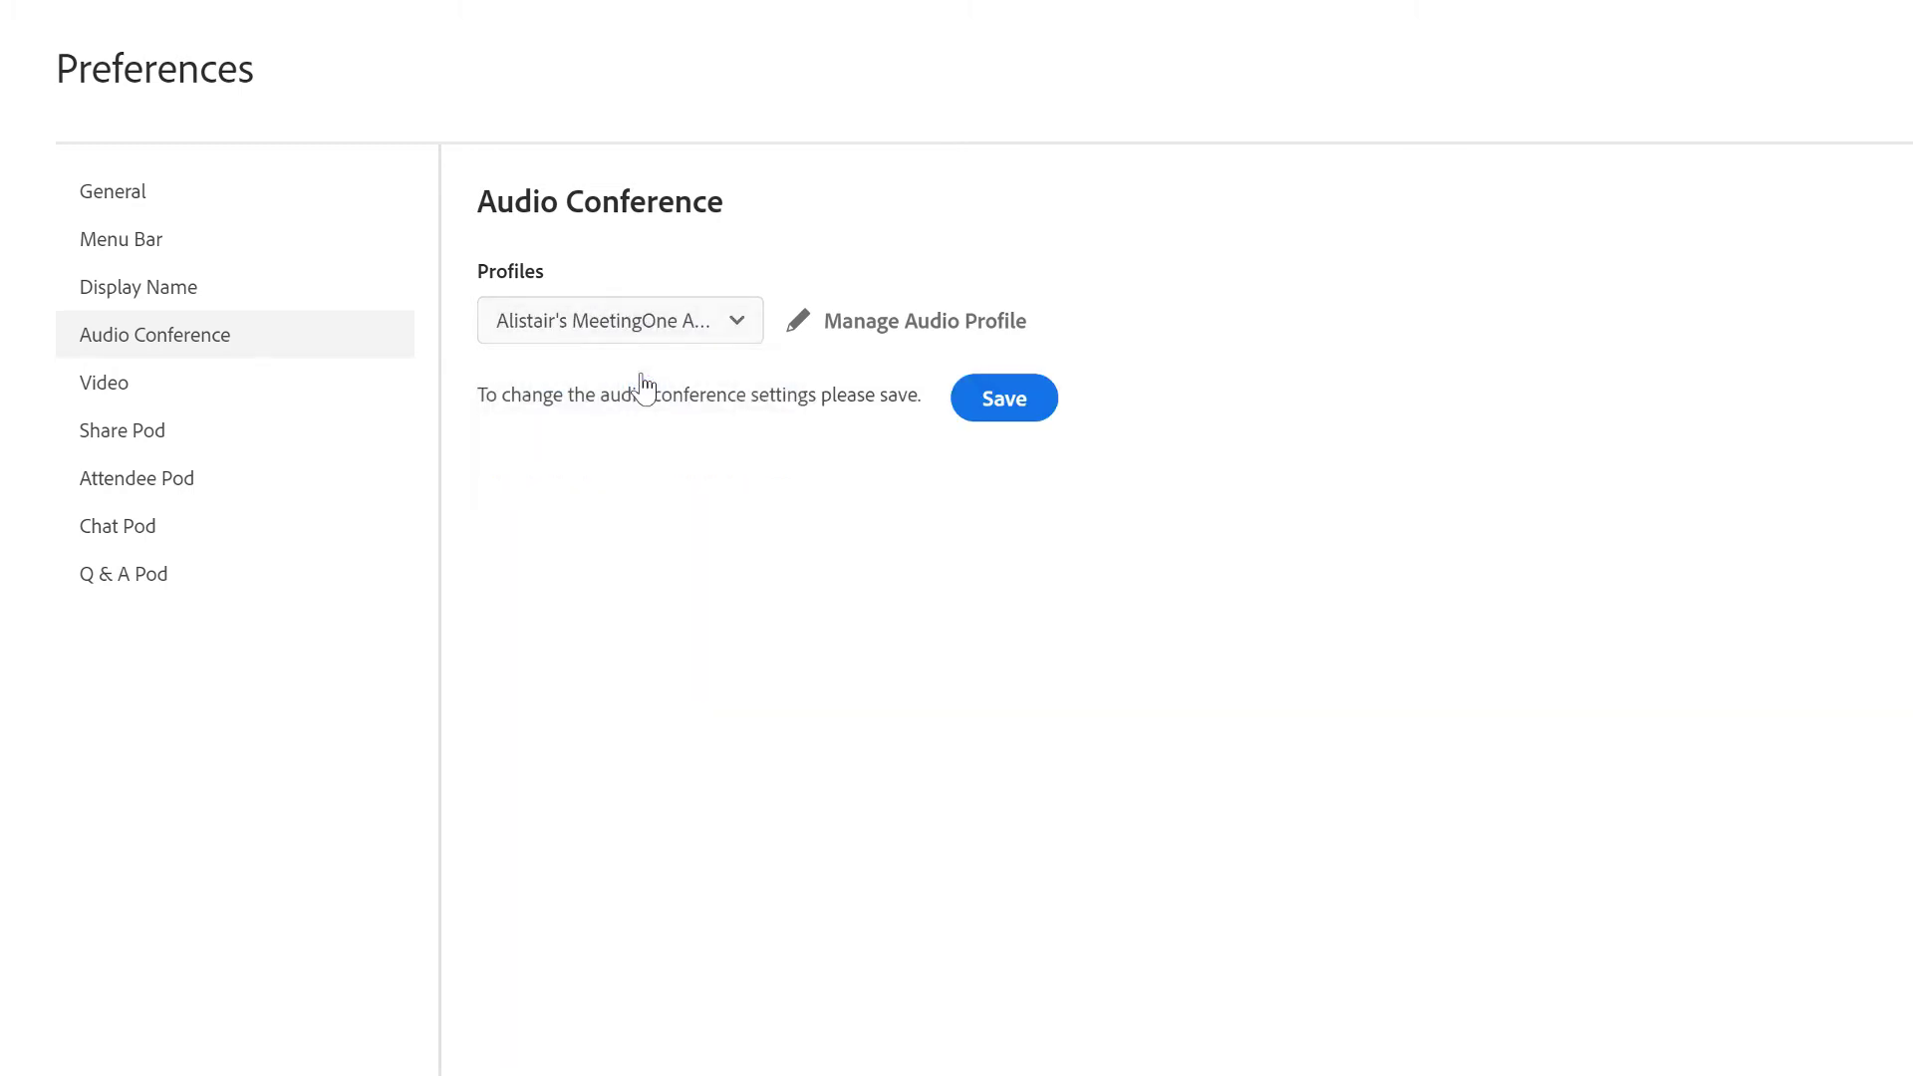
{"action": "left_click", "coordinate": [990, 397]}
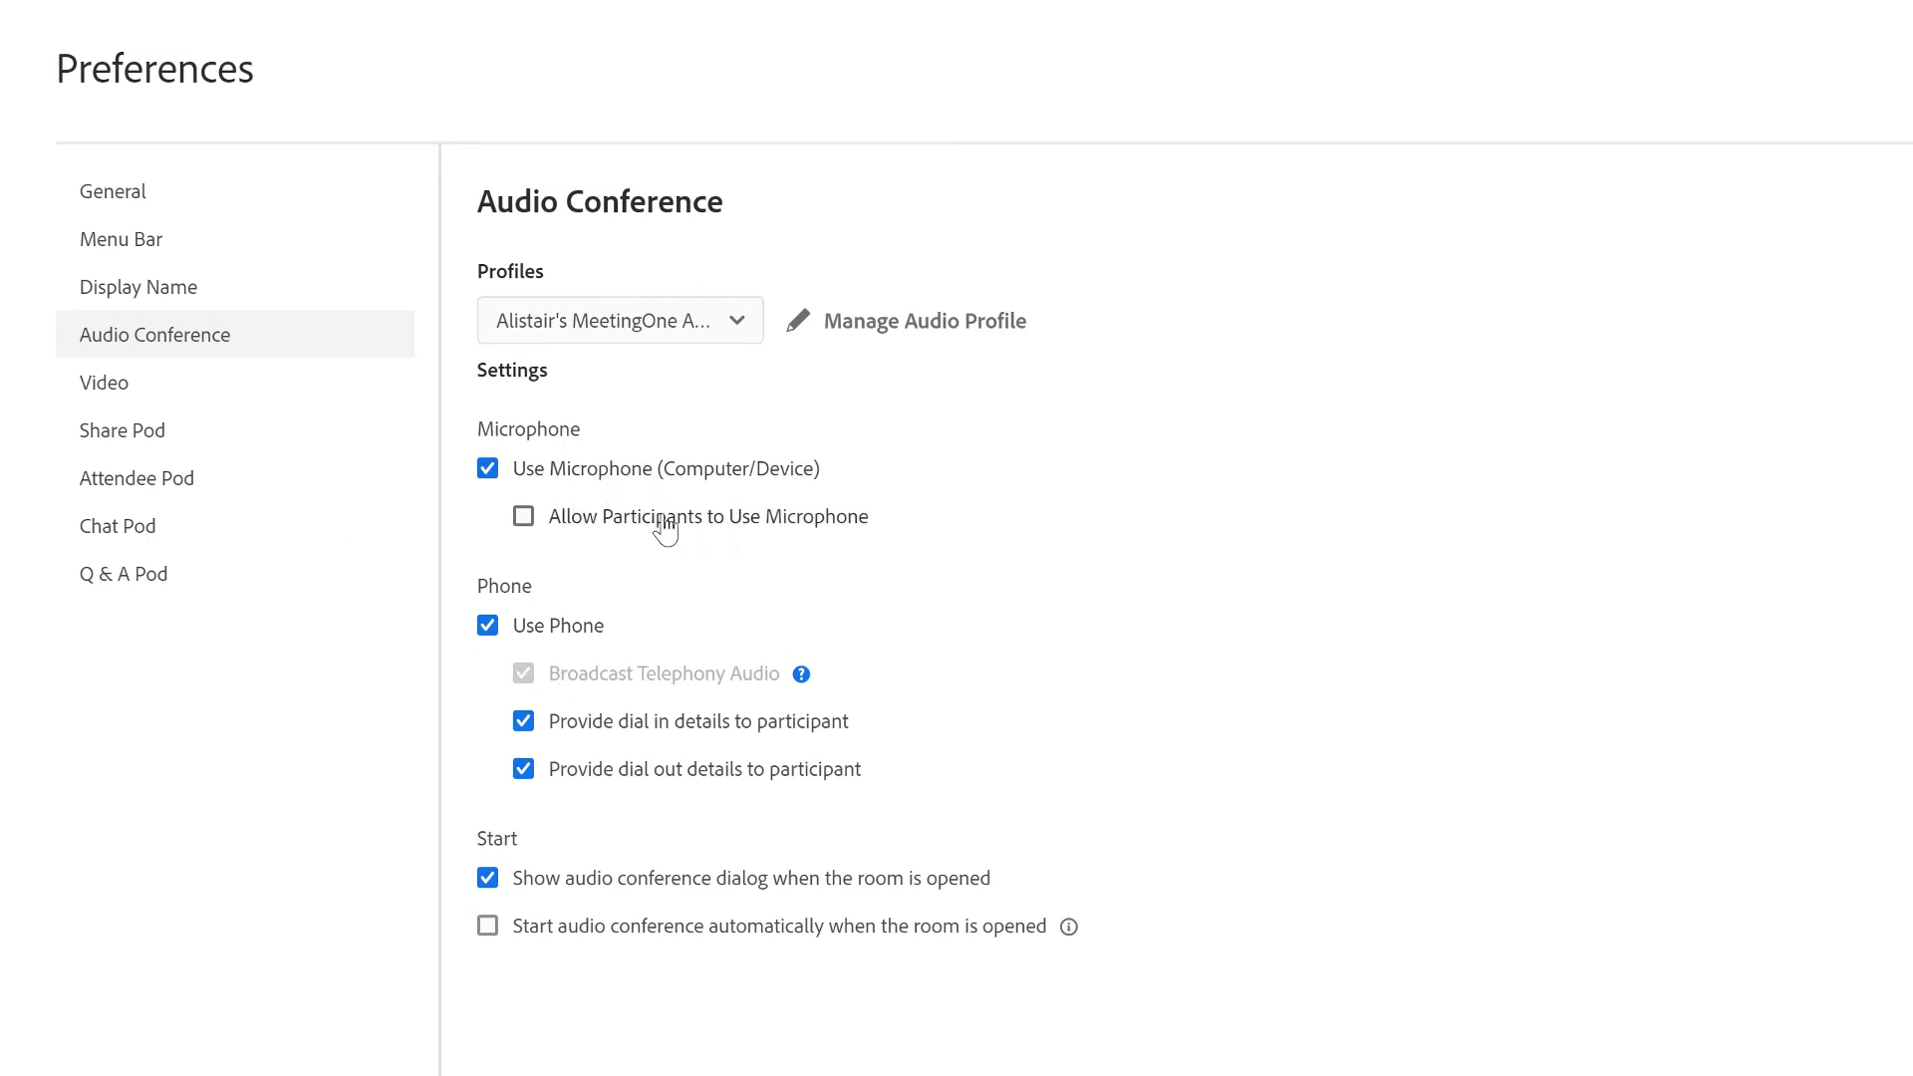
{"action": "left_click", "coordinate": [729, 520]}
Step: Raise the video quality to HD in the Video preferences
{"action": "left_click", "coordinate": [262, 395]}
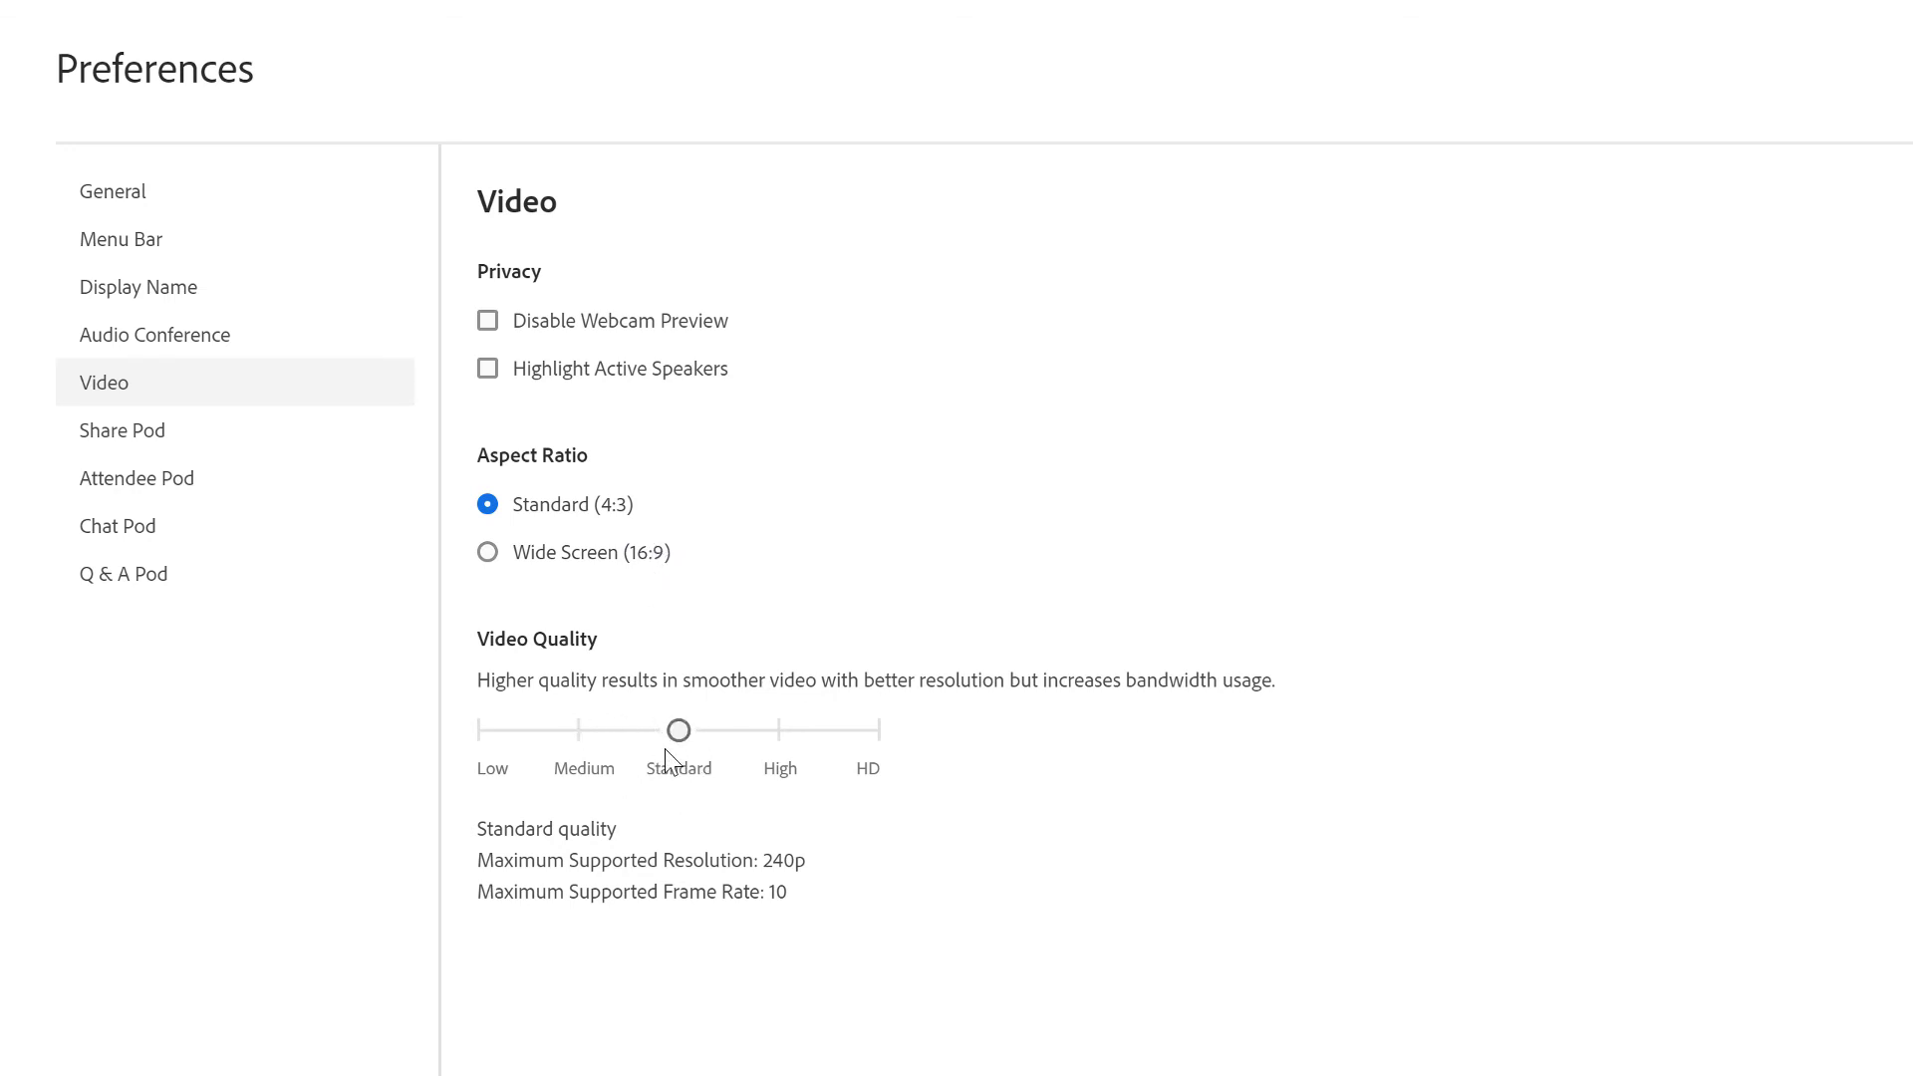
{"action": "left_click_drag", "start_coordinate": [681, 730], "coordinate": [888, 743]}
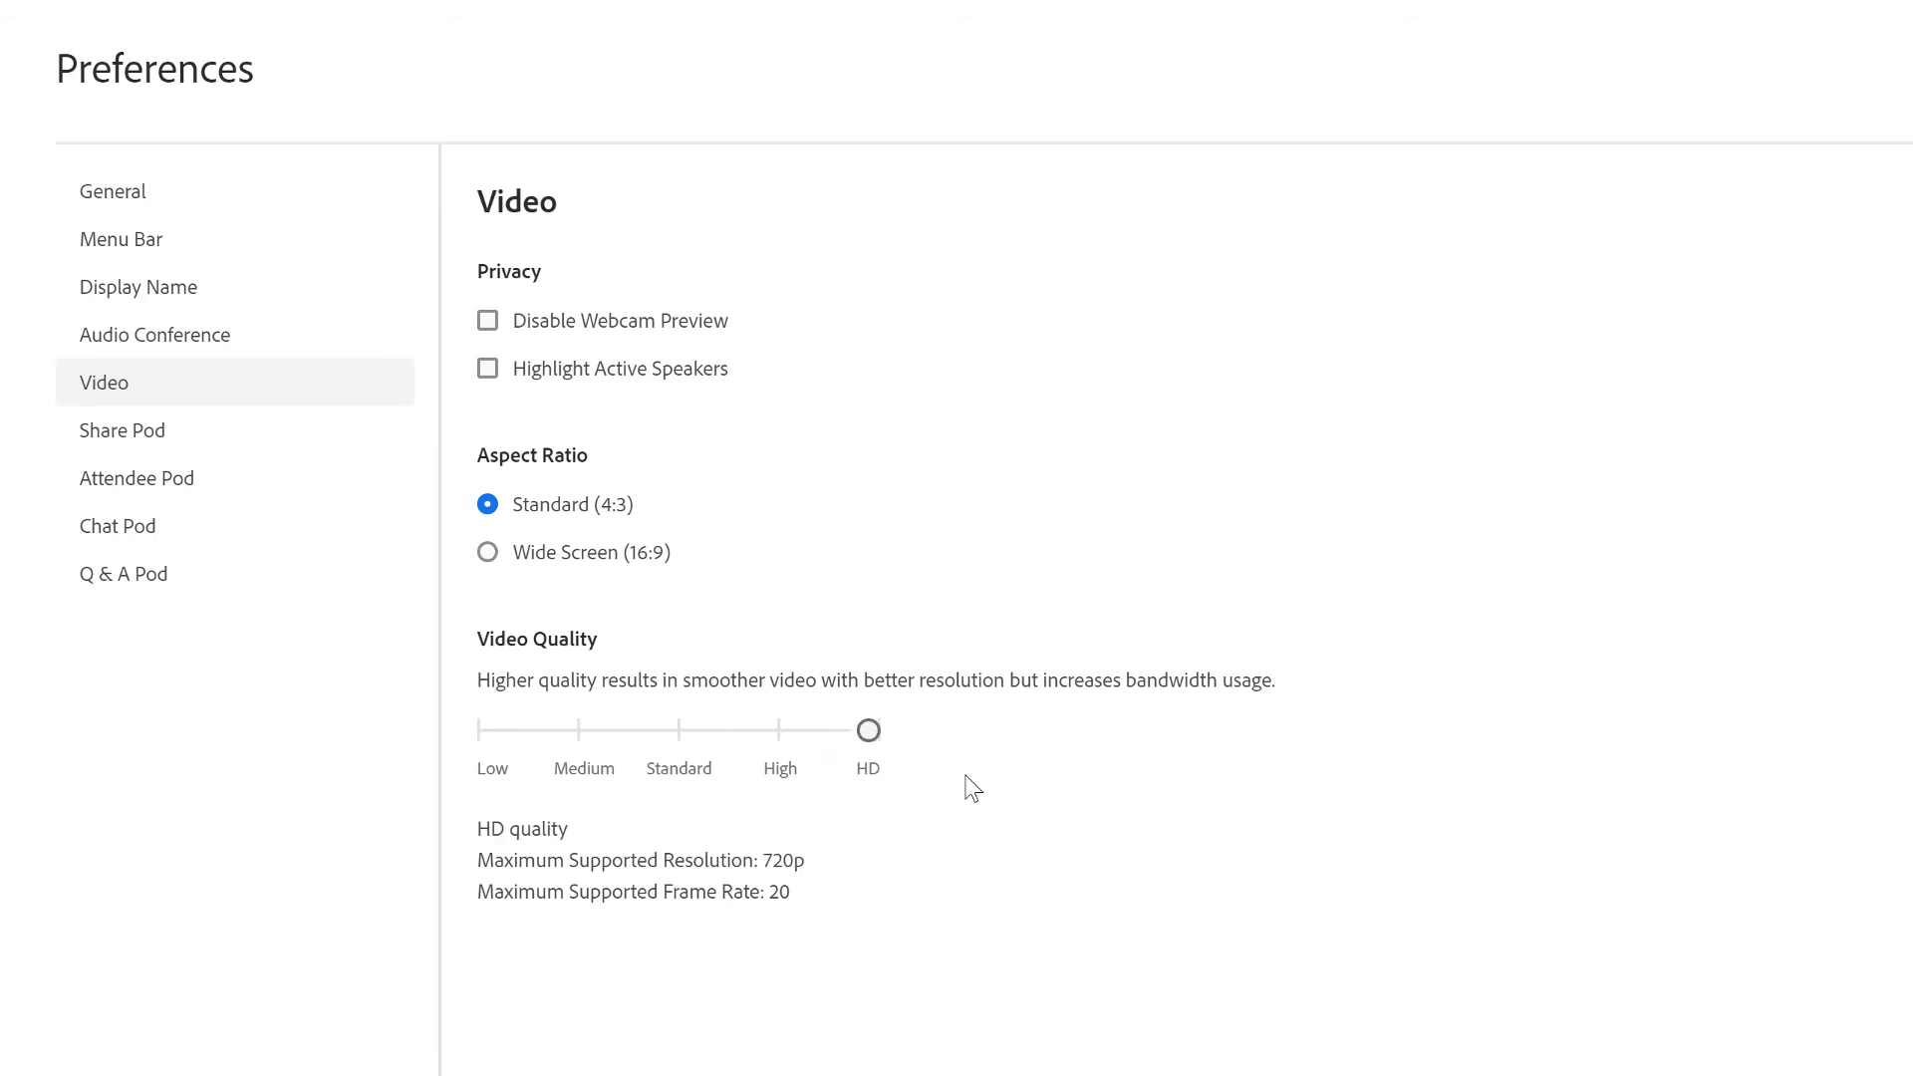
Step: Switch whiteboard drawing for participants on and back off in the Share Pod preferences
{"action": "left_click", "coordinate": [89, 437]}
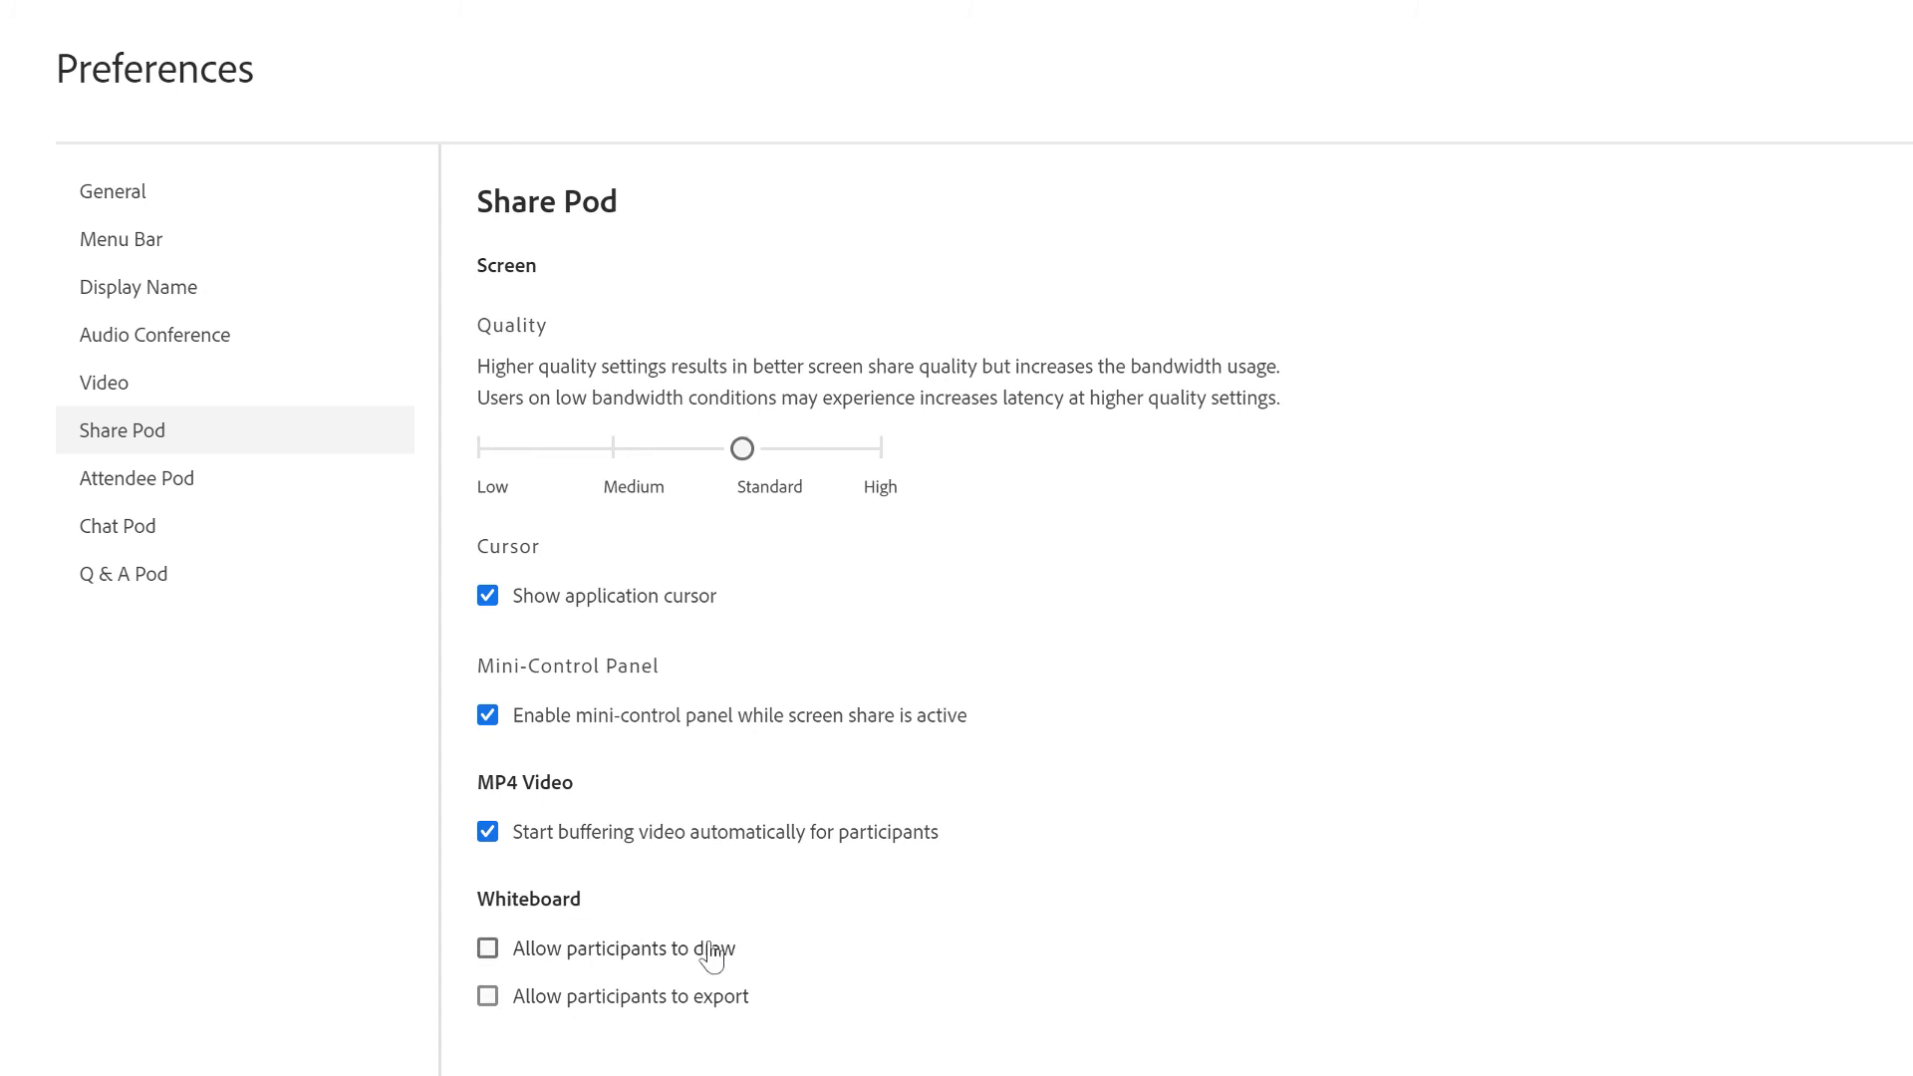
{"action": "left_click", "coordinate": [673, 952]}
{"action": "left_click", "coordinate": [677, 955]}
Step: Examine the Sort by and Order by choices for name display in the Attendee Pod preferences
{"action": "left_click", "coordinate": [106, 496]}
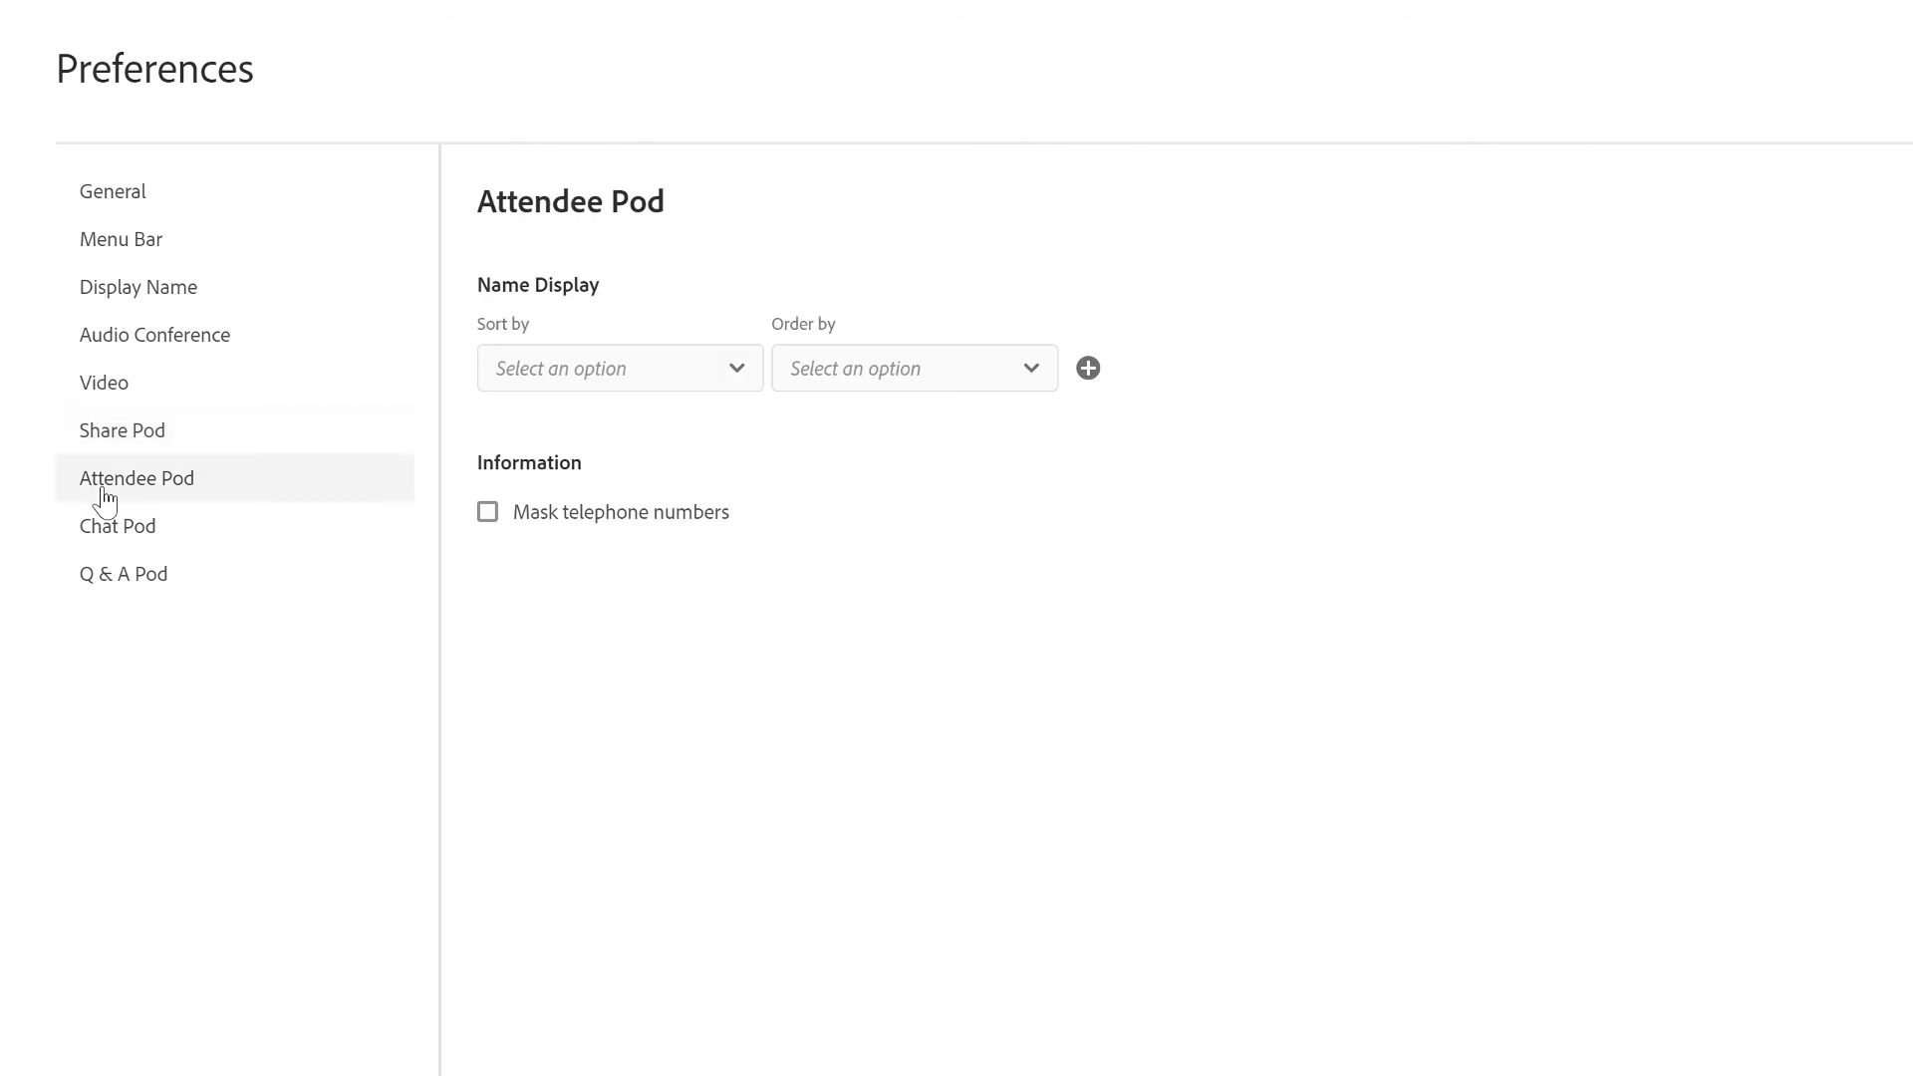
{"action": "left_click", "coordinate": [612, 382]}
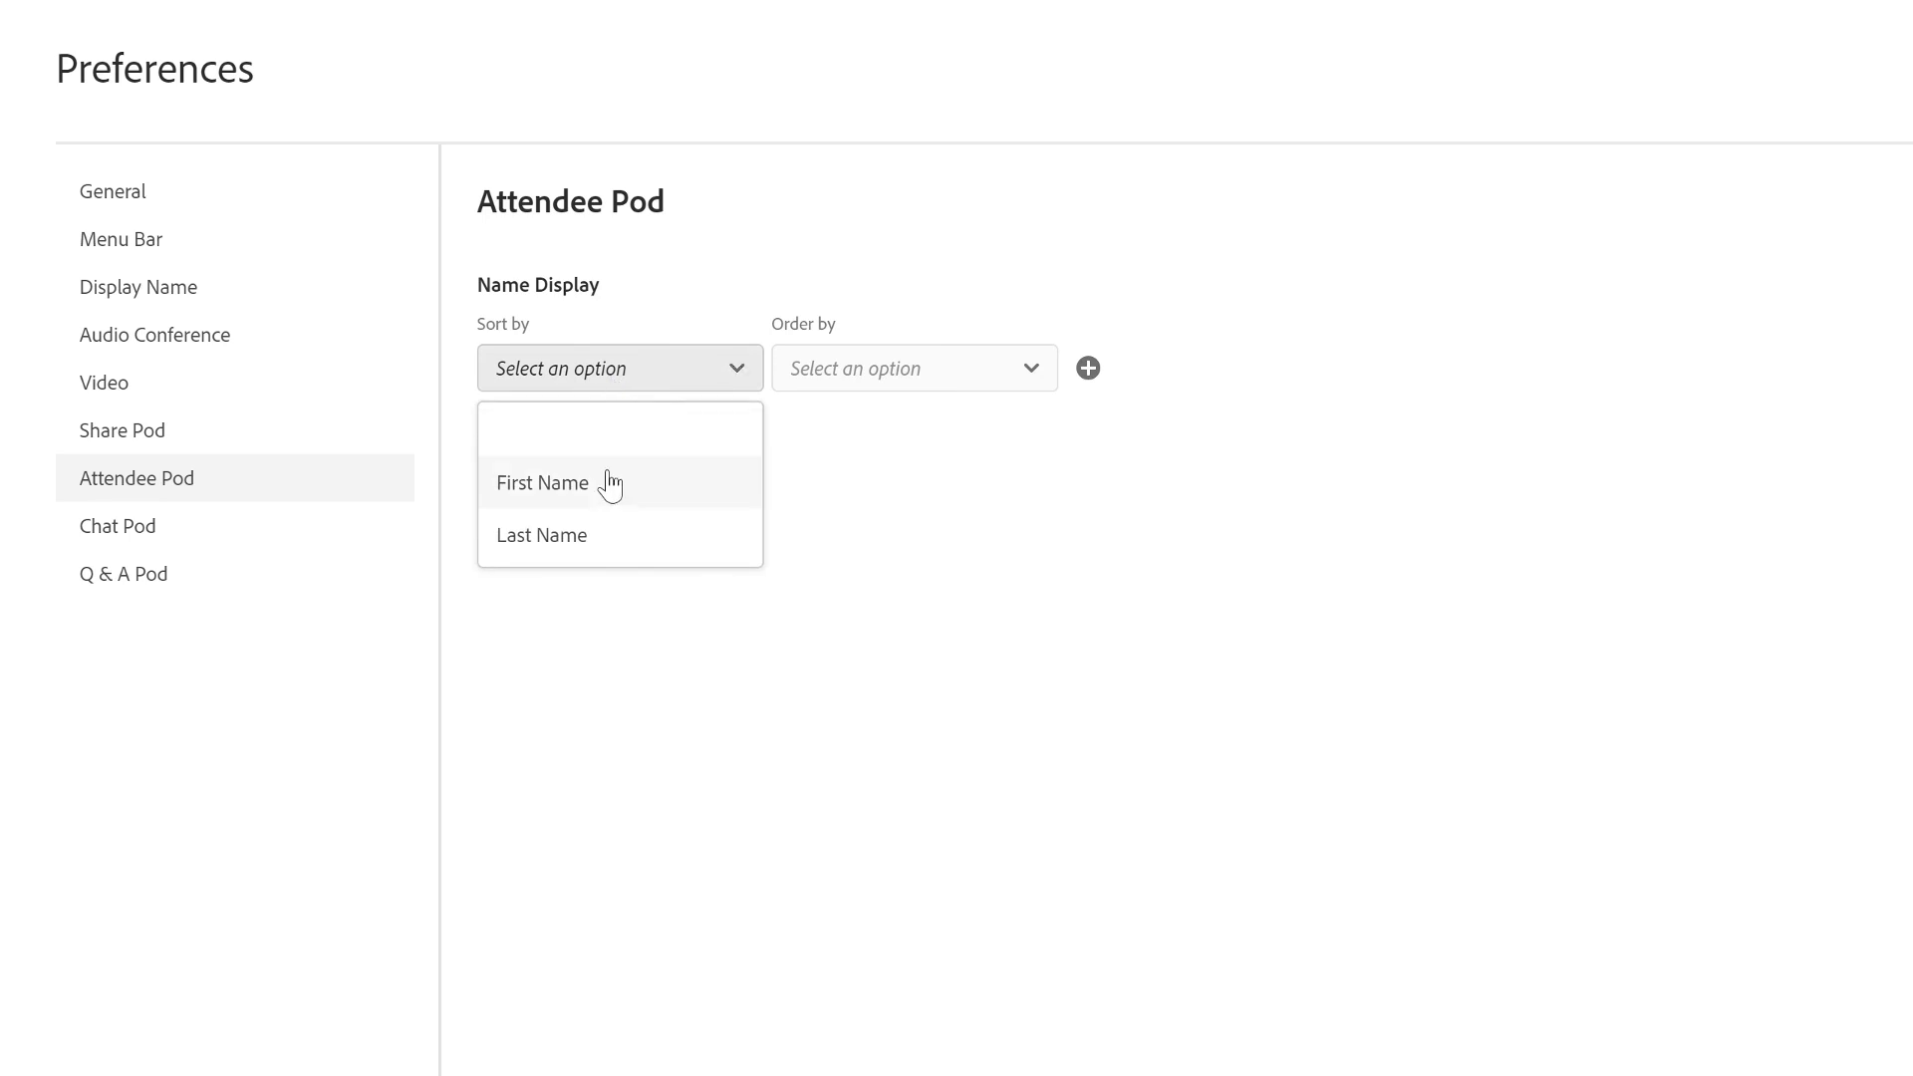
{"action": "left_click", "coordinate": [1032, 520]}
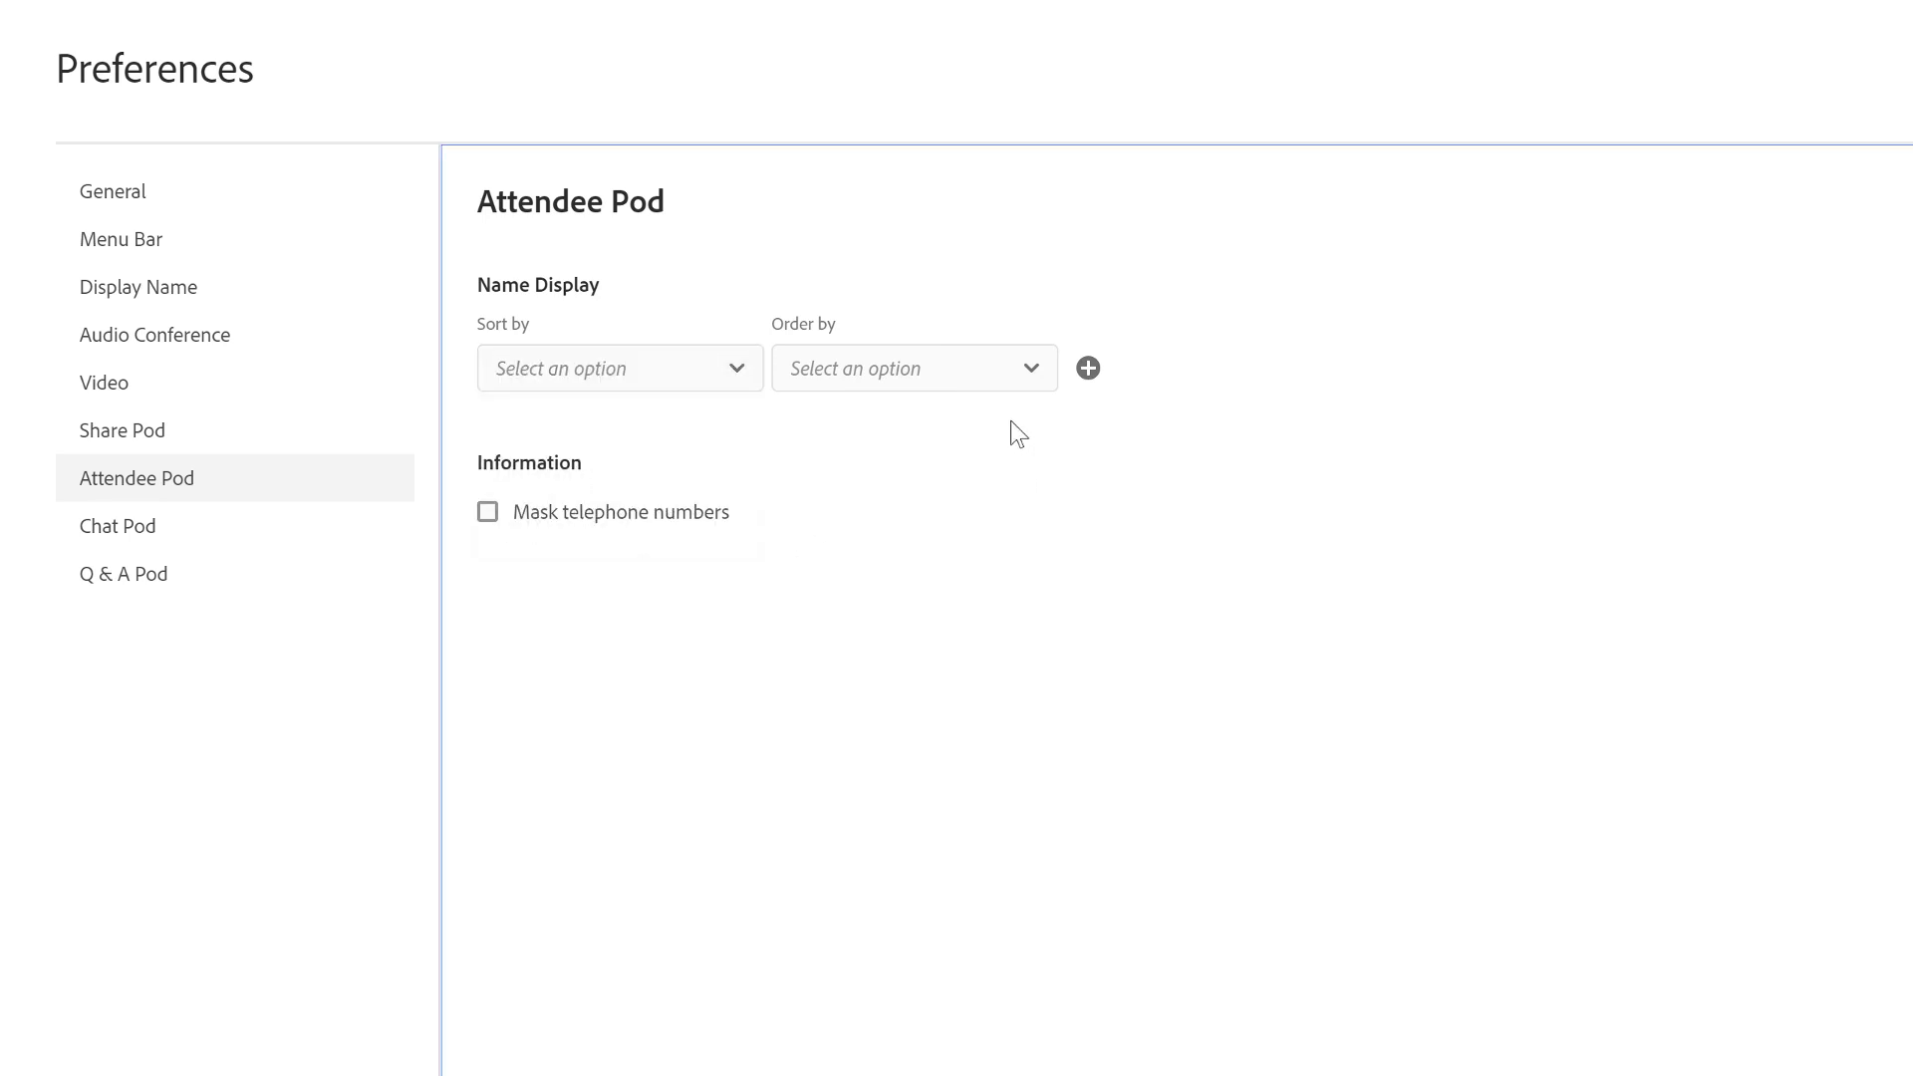
{"action": "left_click", "coordinate": [1005, 373]}
{"action": "left_click", "coordinate": [1123, 704]}
Step: Switch private chat for participants off and back on in the Chat Pod preferences
{"action": "left_click", "coordinate": [159, 544]}
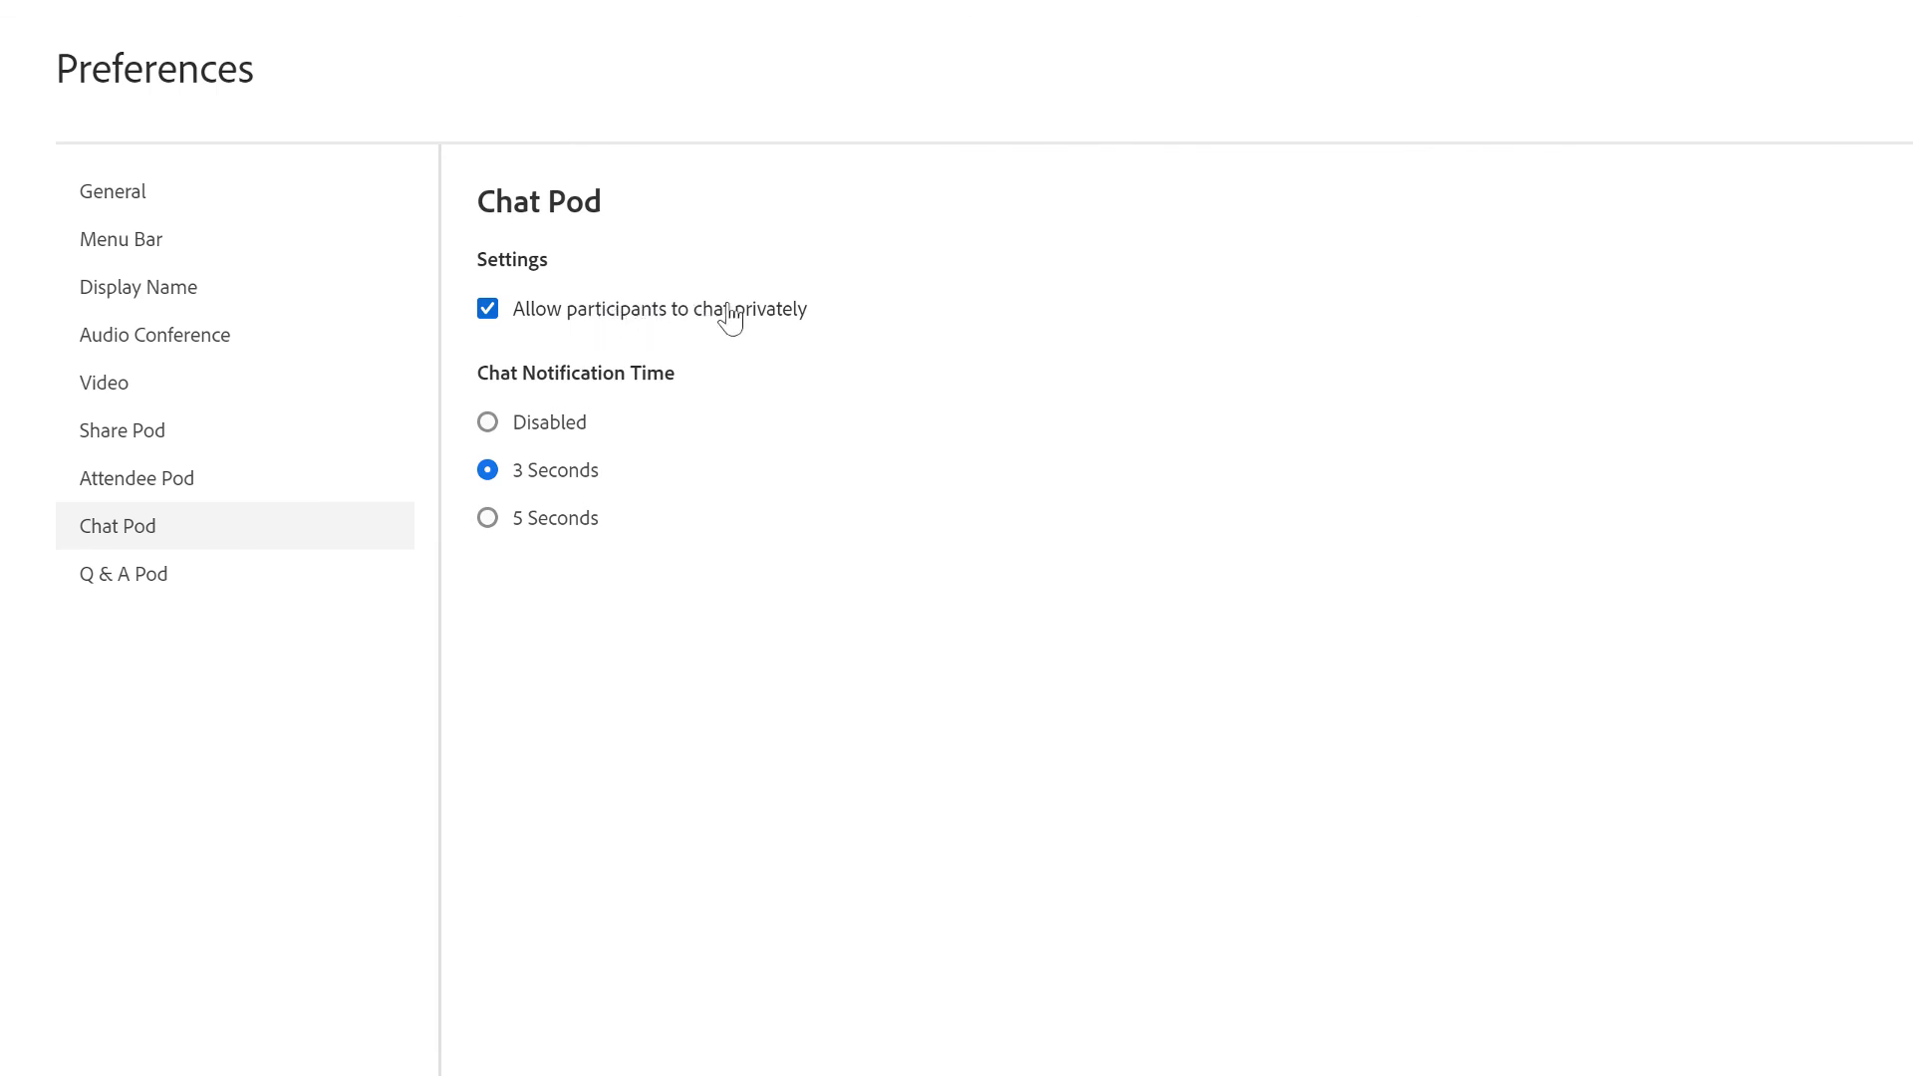
{"action": "left_click", "coordinate": [599, 311]}
{"action": "left_click", "coordinate": [587, 327]}
Step: Show both the submitter's and the presenter's names with answered questions in the Q & A Pod preferences
{"action": "left_click", "coordinate": [163, 581]}
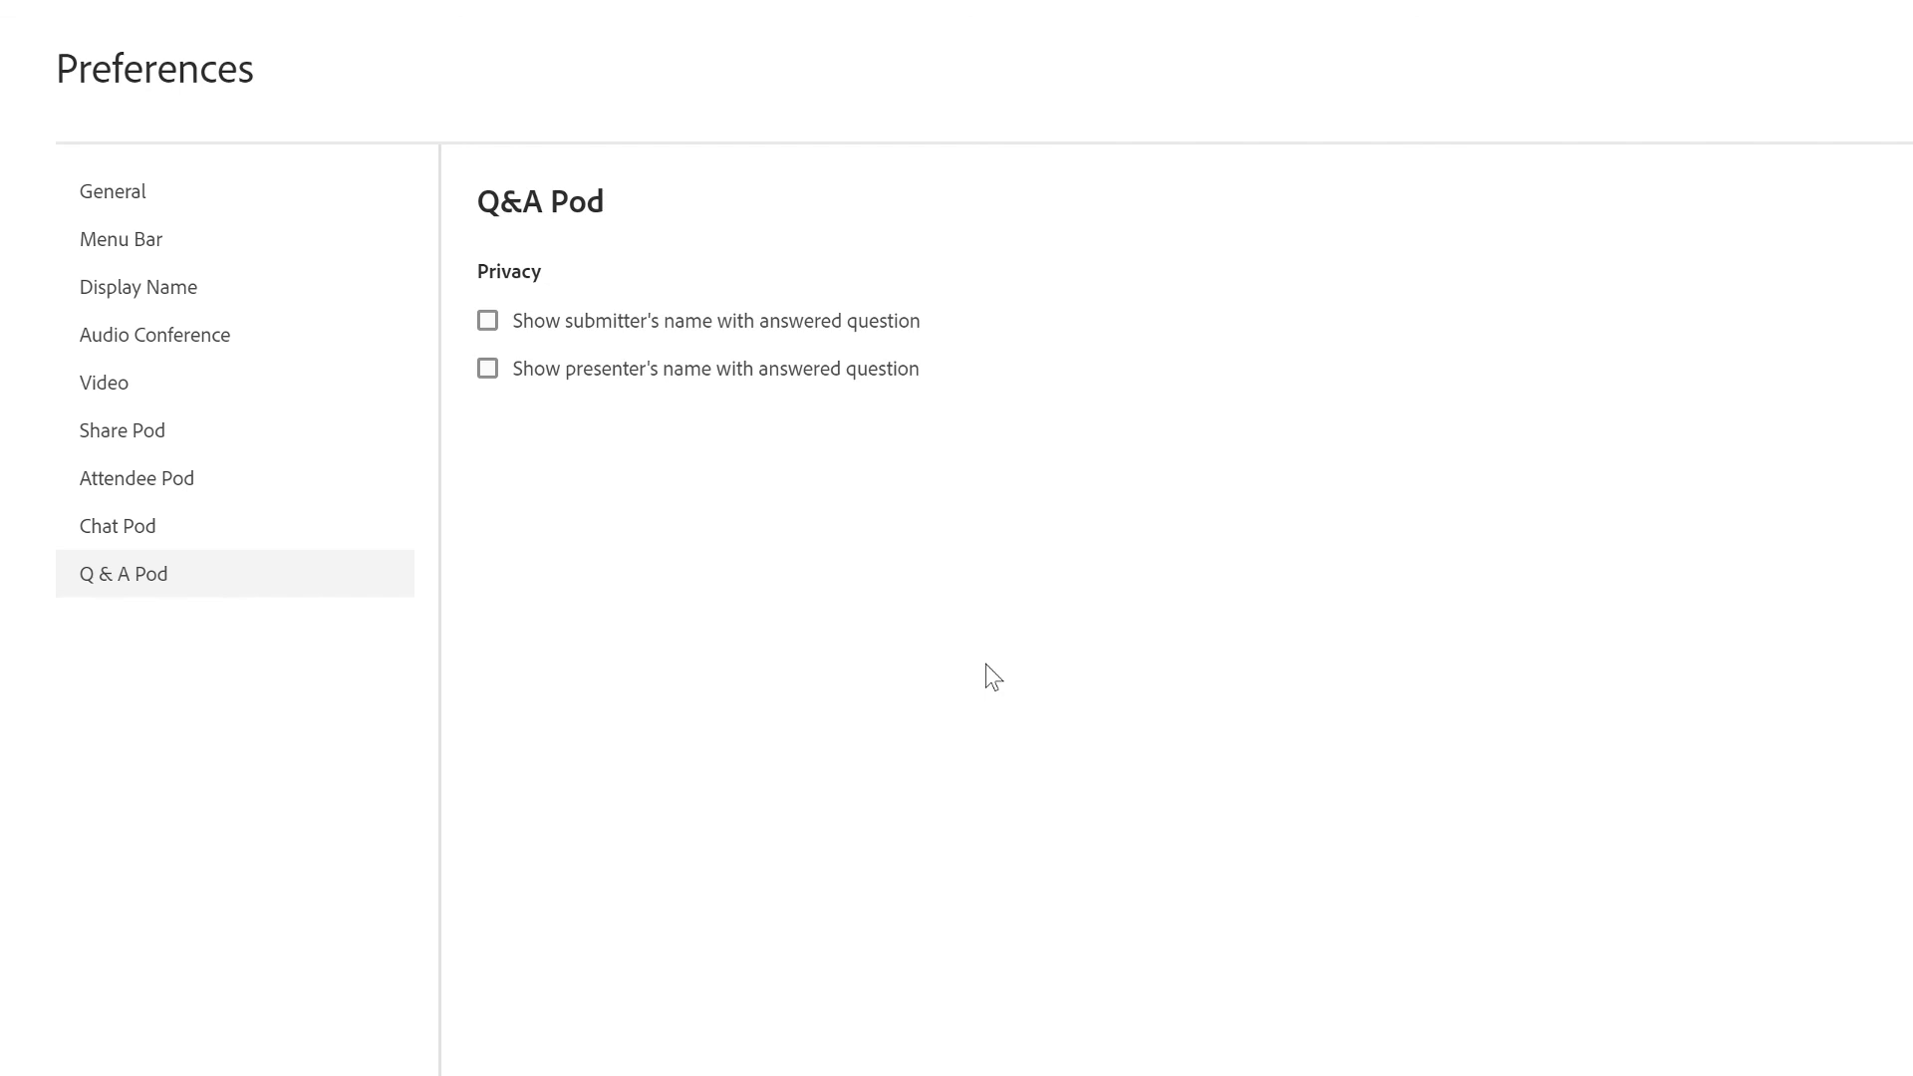
{"action": "left_click", "coordinate": [843, 322]}
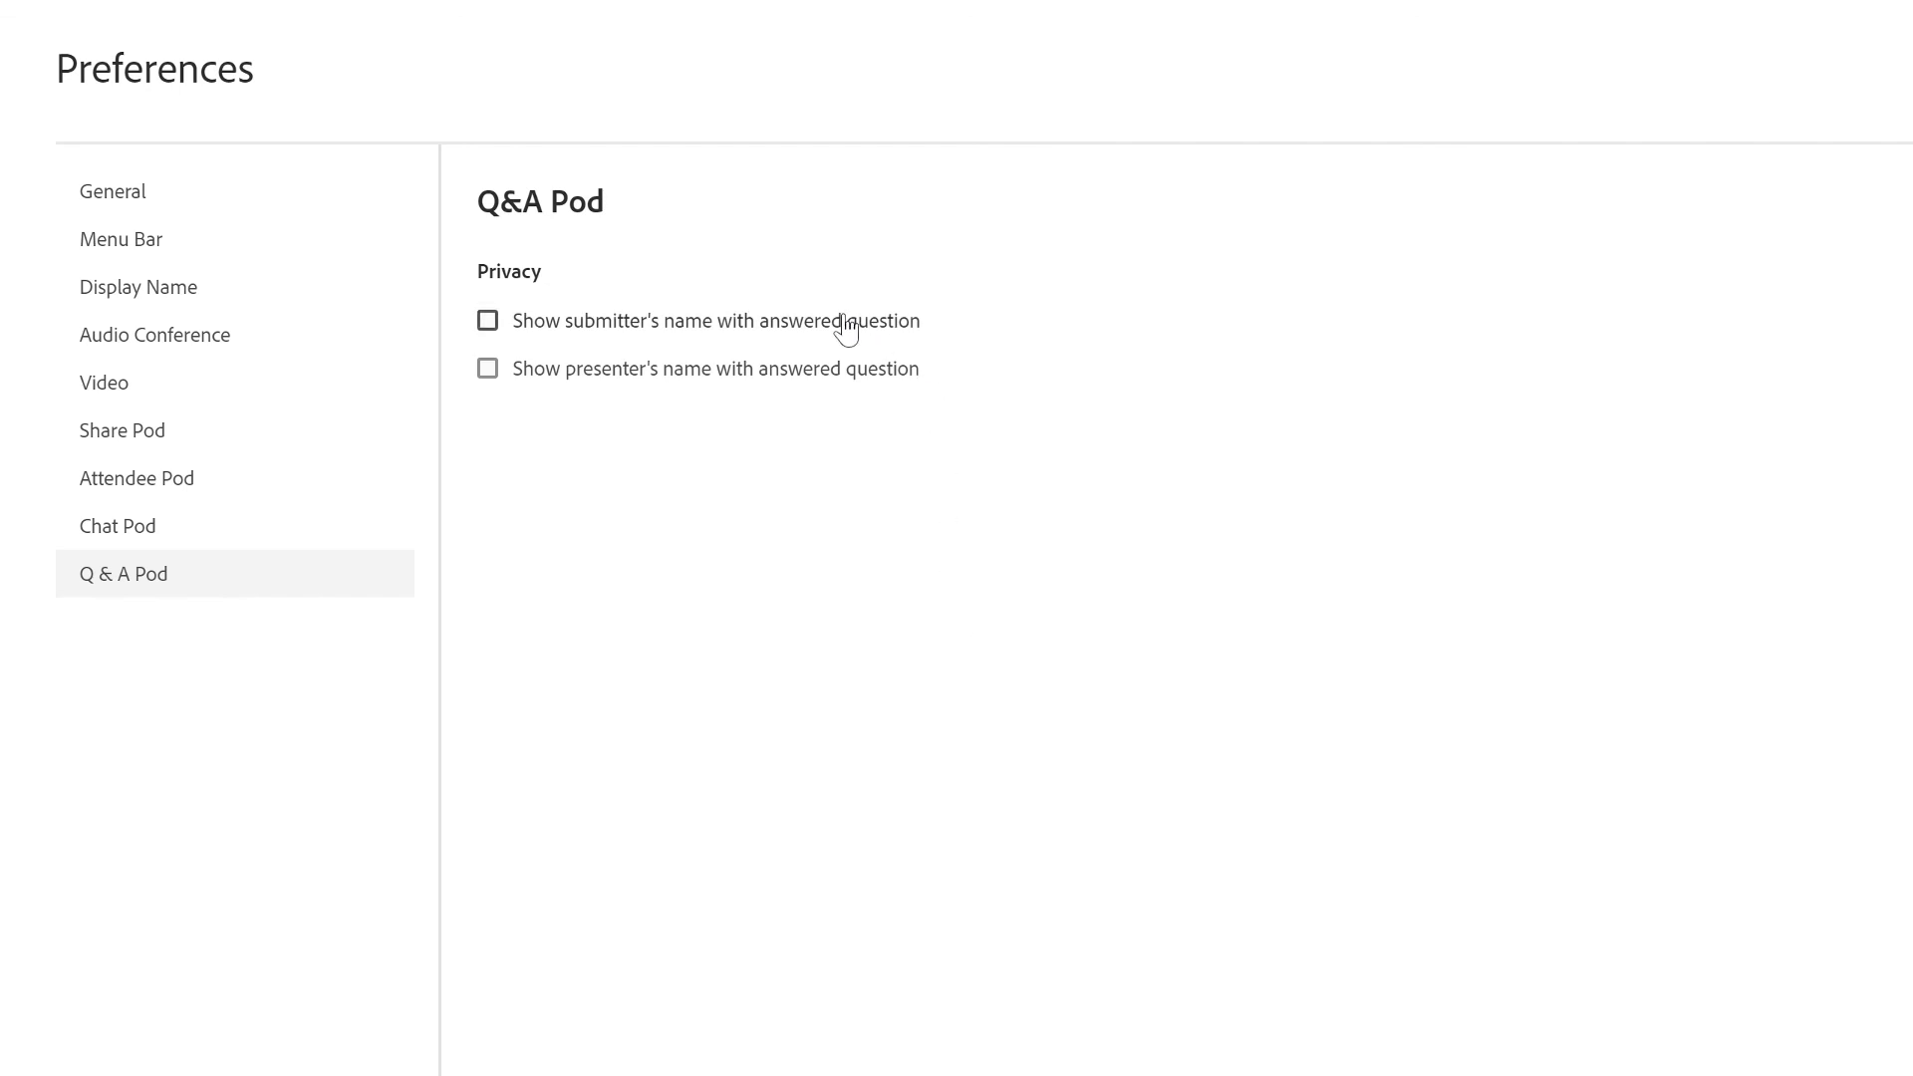
{"action": "left_click", "coordinate": [814, 386]}
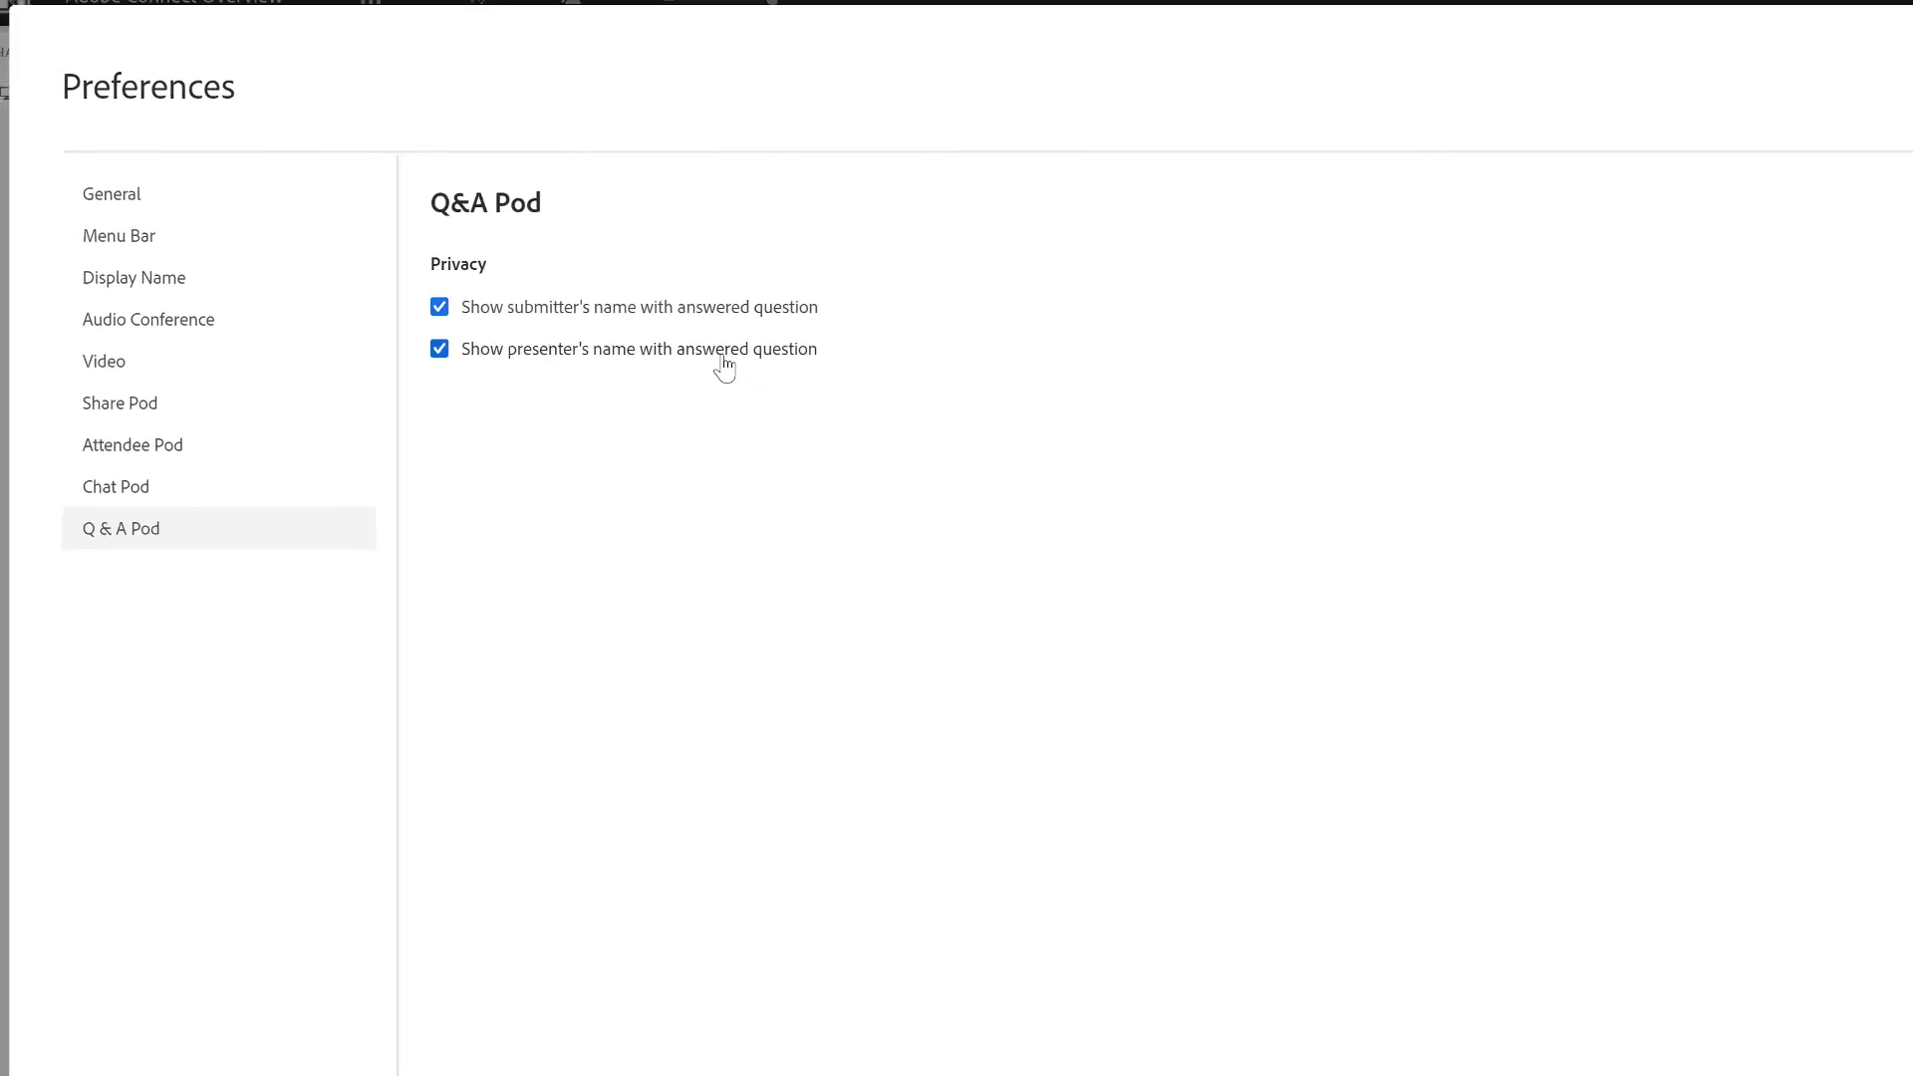